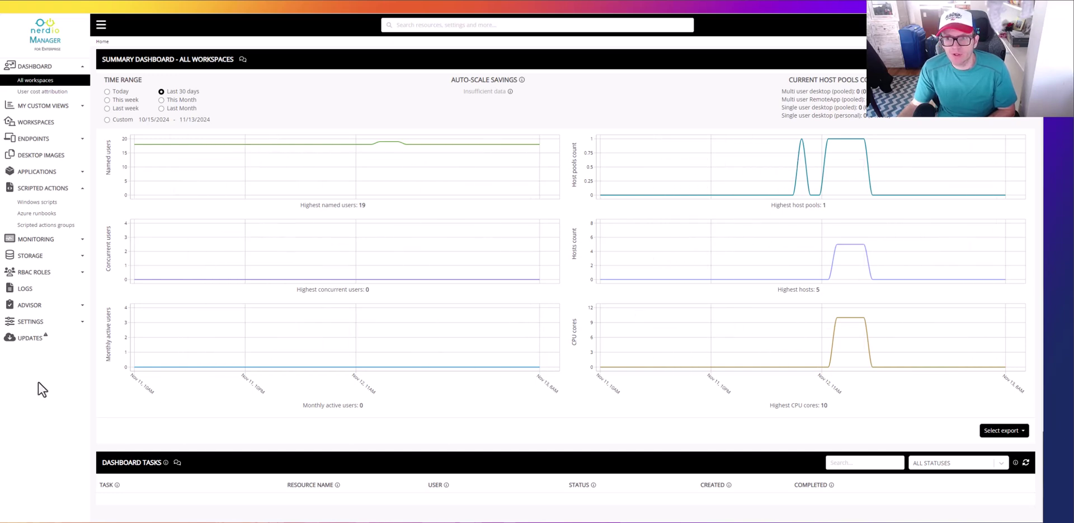
Step: Open the Azure environment settings and review the linked eastus networks and resource groups
click(31, 326)
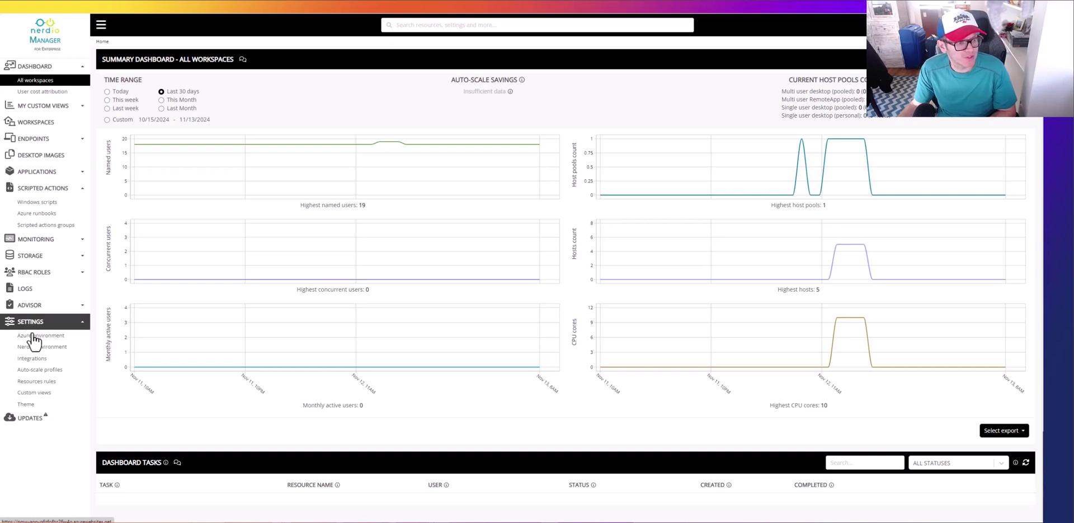
click(32, 335)
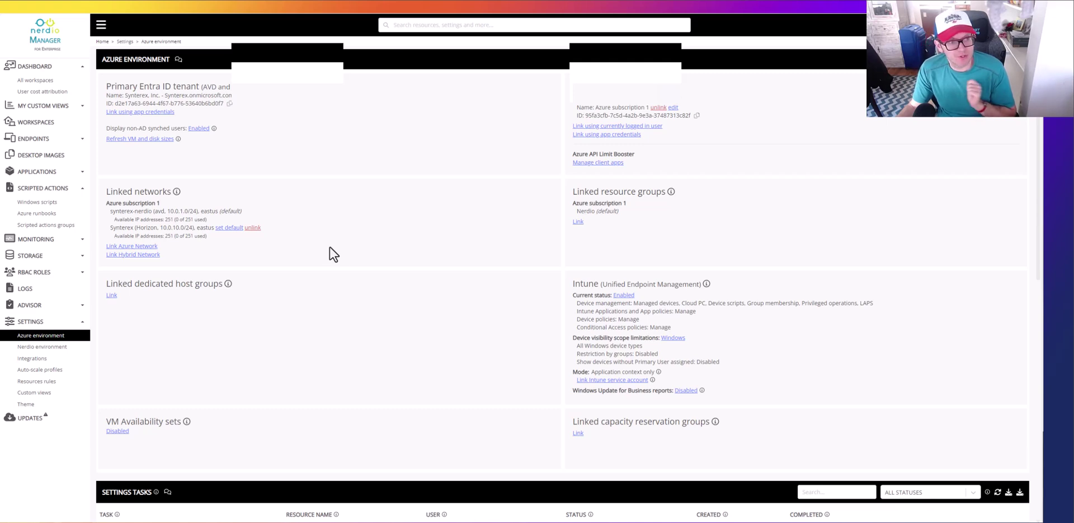
click(131, 246)
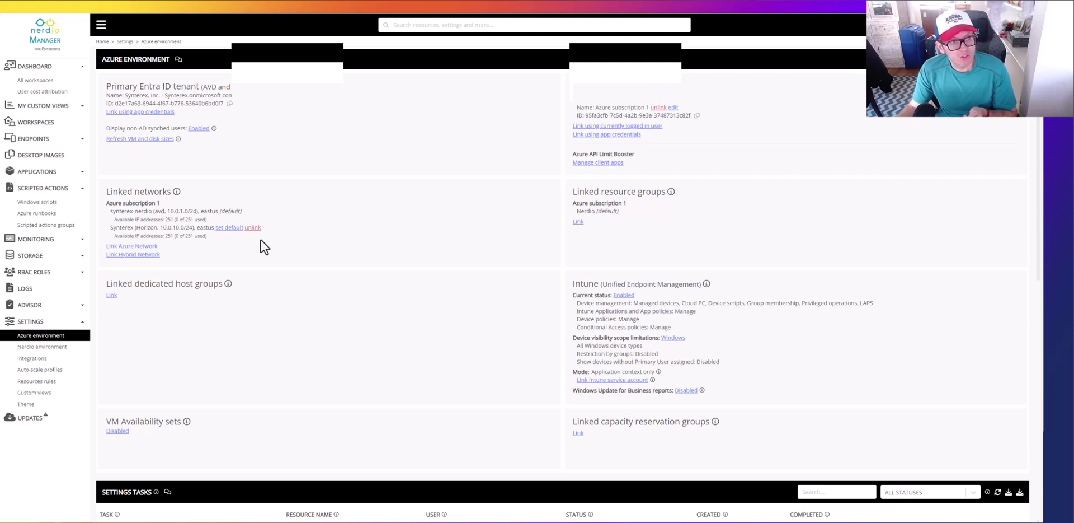
scroll(265, 246, down, 1)
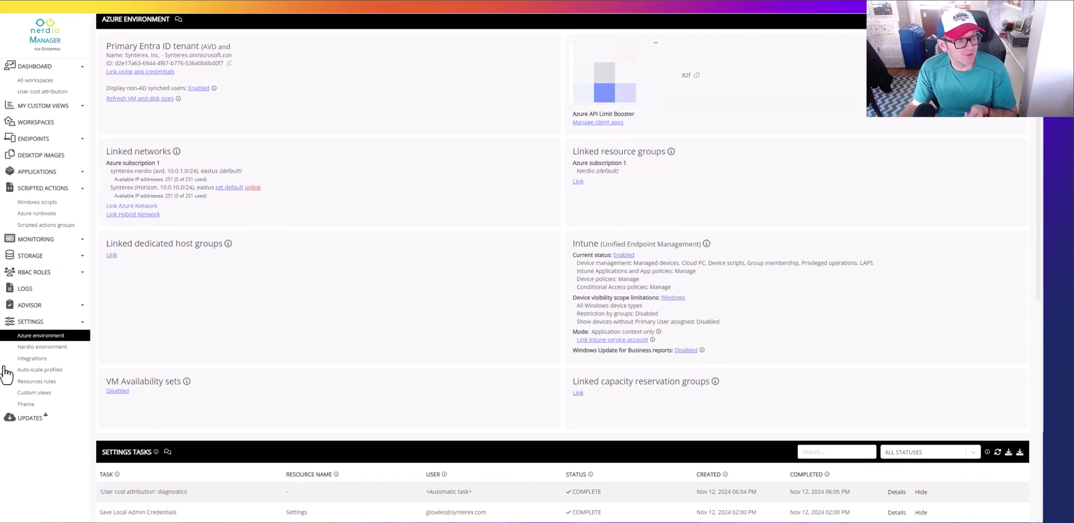
Step: In Nerdio environment settings, save a new local administrator username and password
click(32, 350)
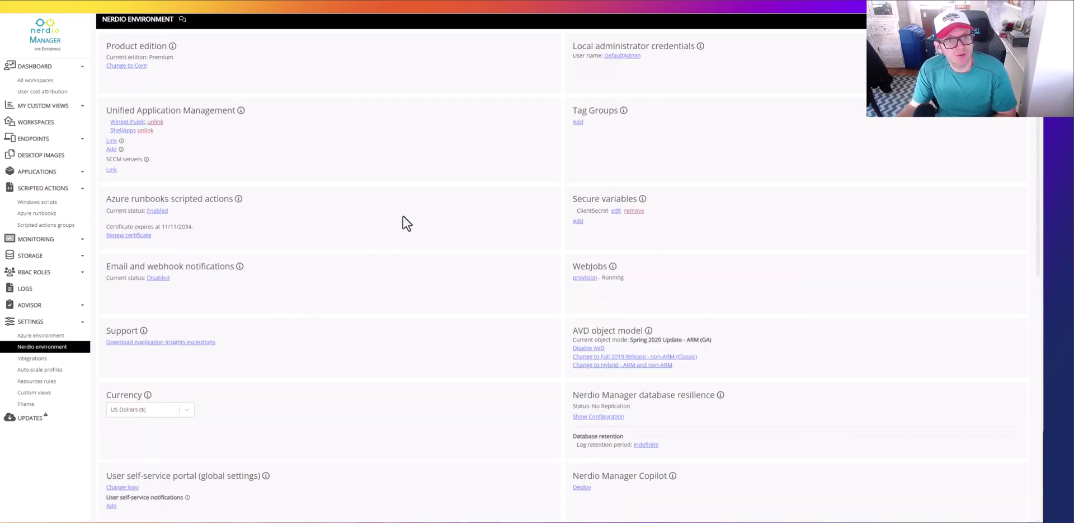
click(627, 56)
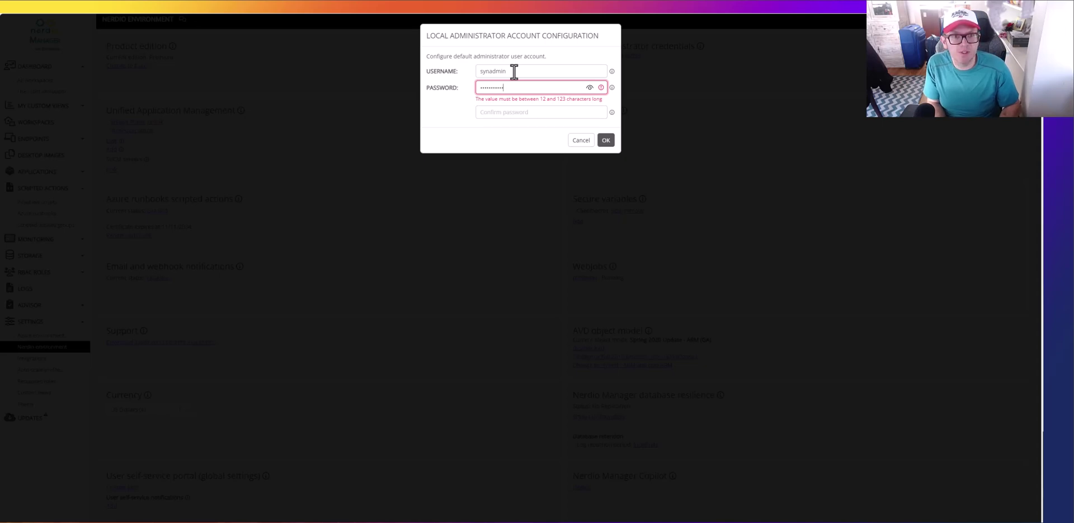
key(Tab)
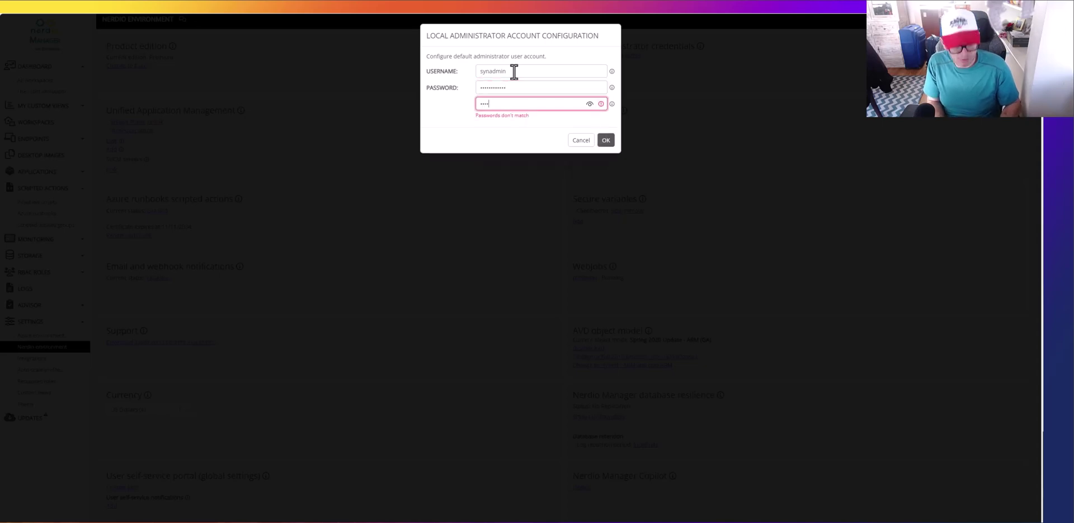
click(608, 134)
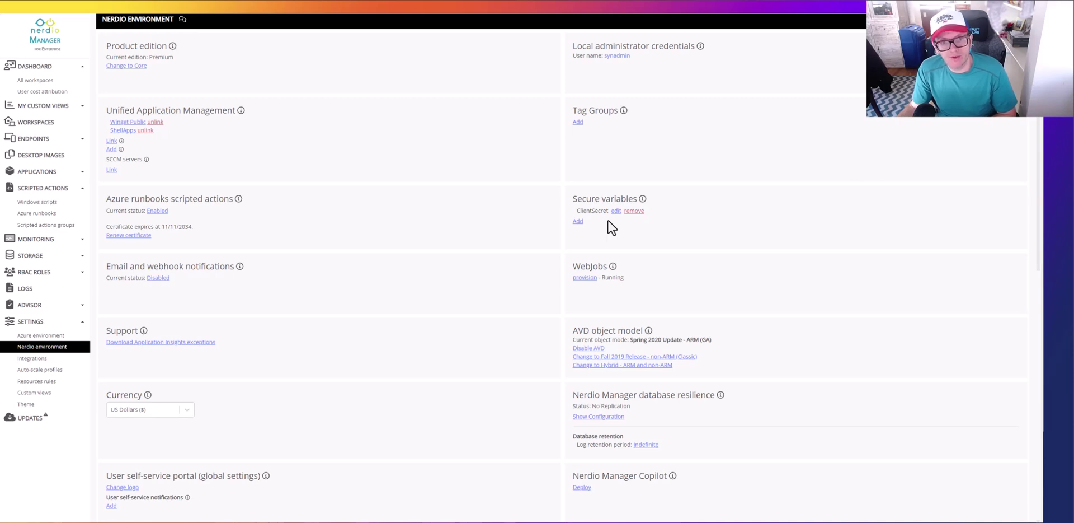
Step: On the Integrations page, keep the REST API enabled and display its credentials
scroll(419, 317, down, 2)
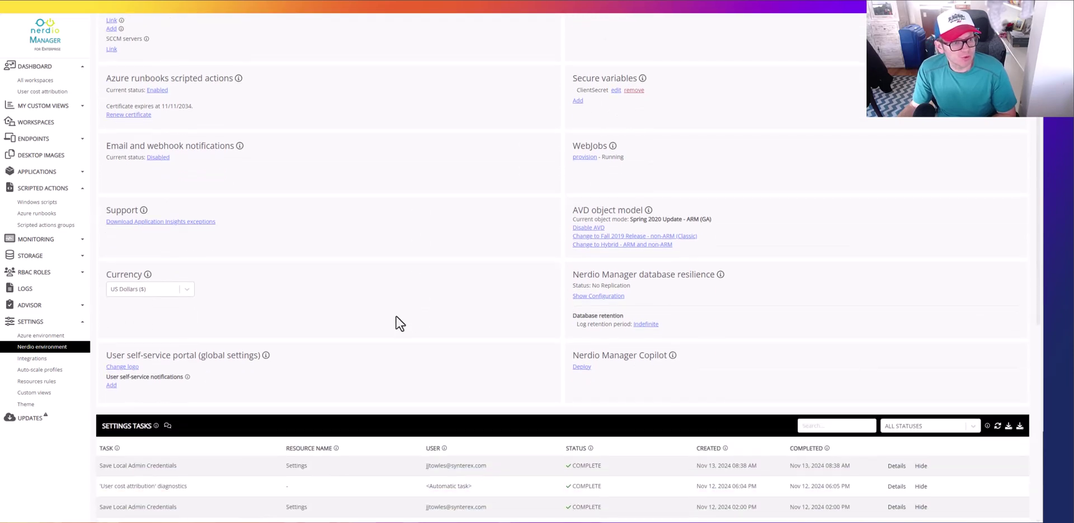
click(31, 358)
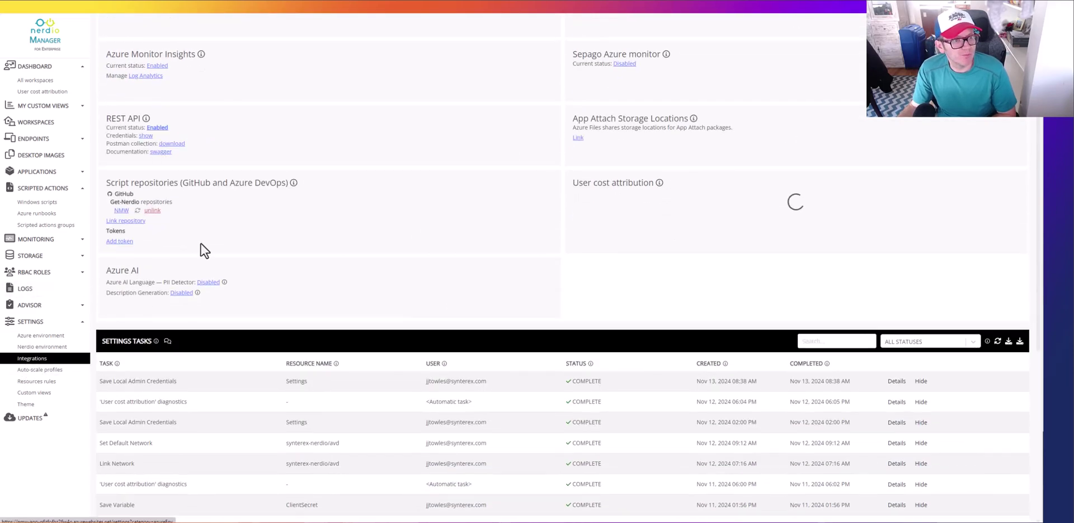
scroll(227, 218, up, 2)
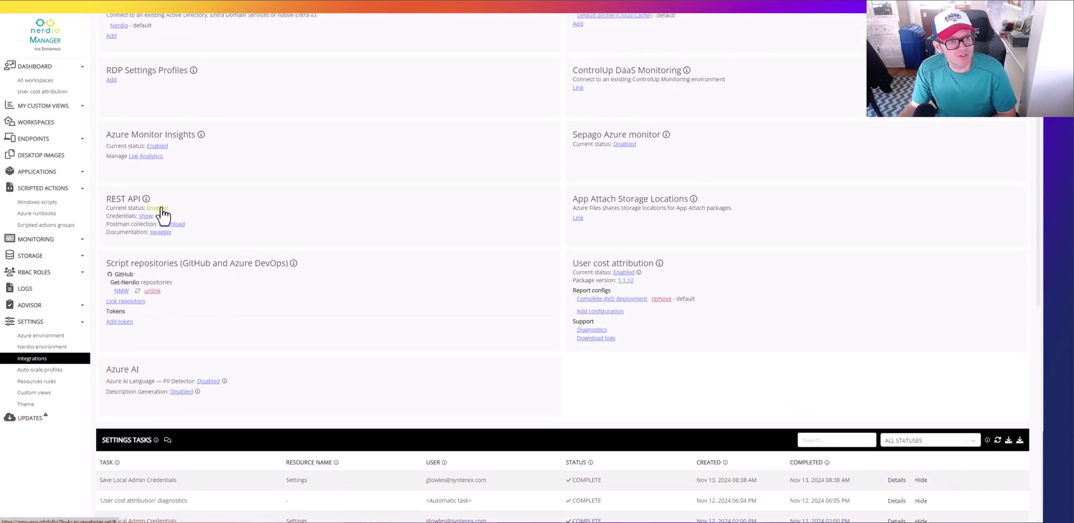
click(160, 209)
click(582, 81)
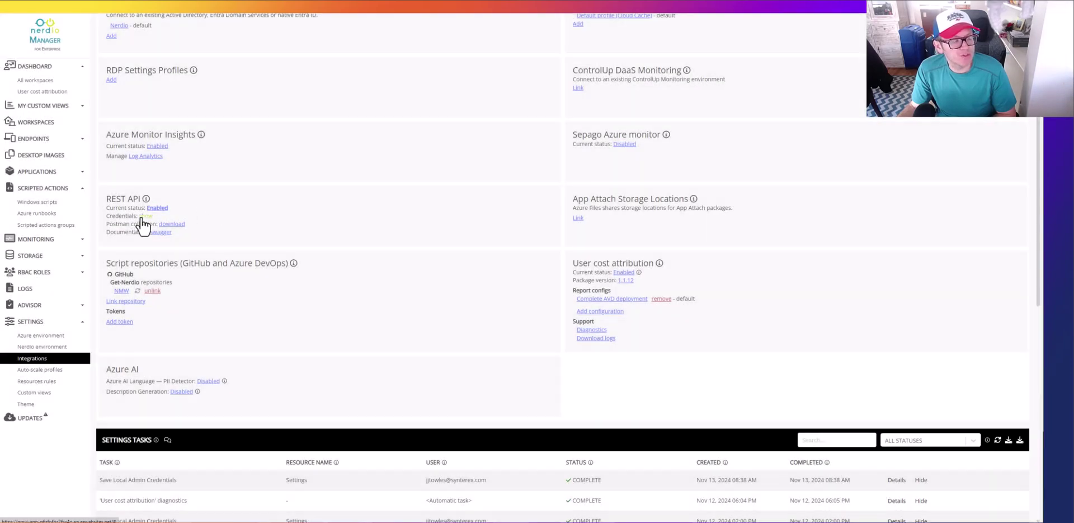
click(145, 216)
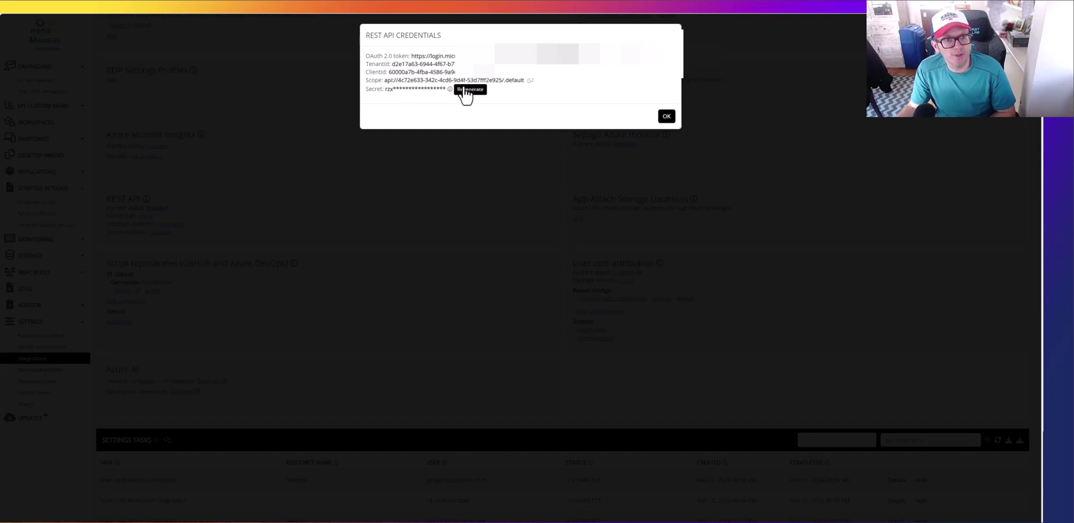
Step: Add a Nerdio environment secure variable named ClientSecret holding the client secret
click(666, 116)
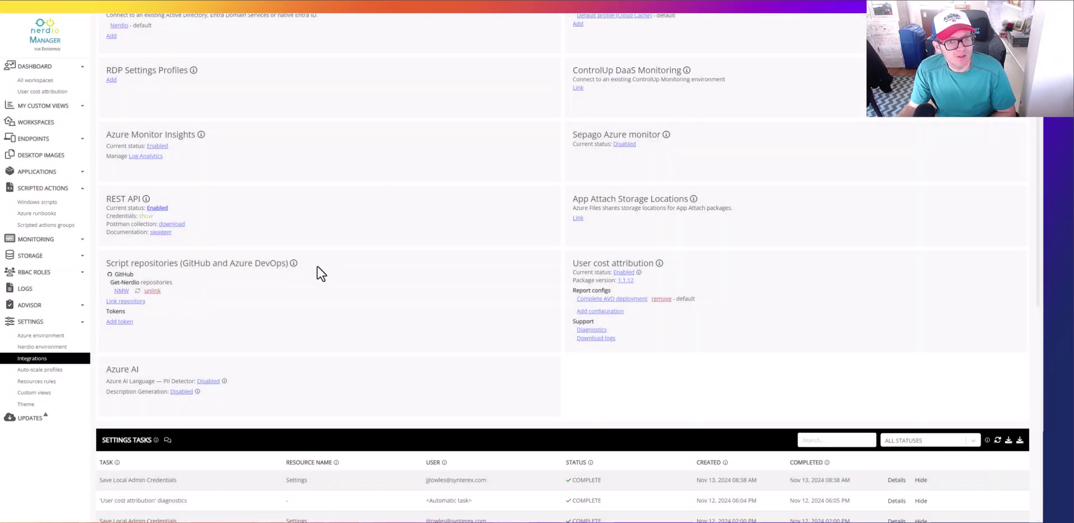
click(28, 347)
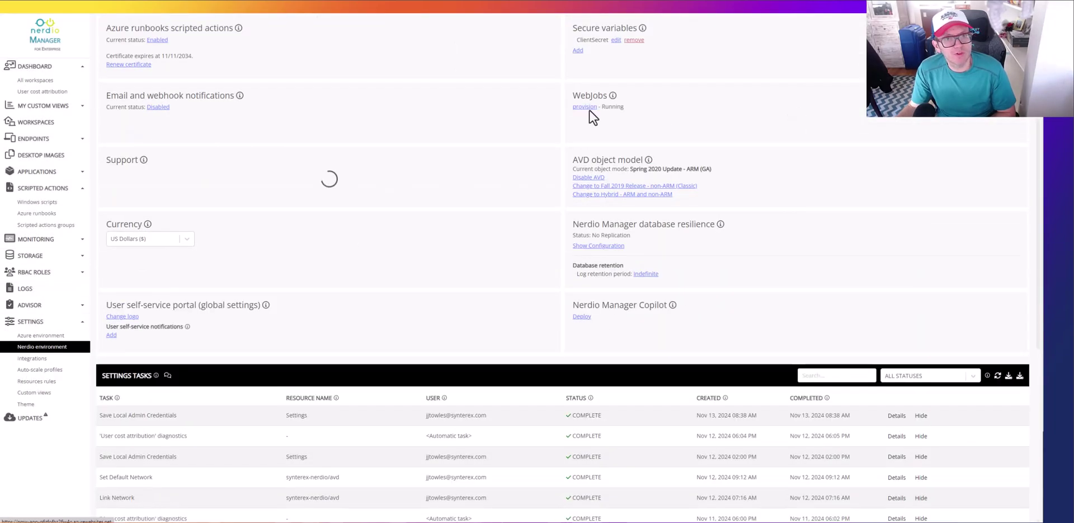
scroll(663, 106, up, 1)
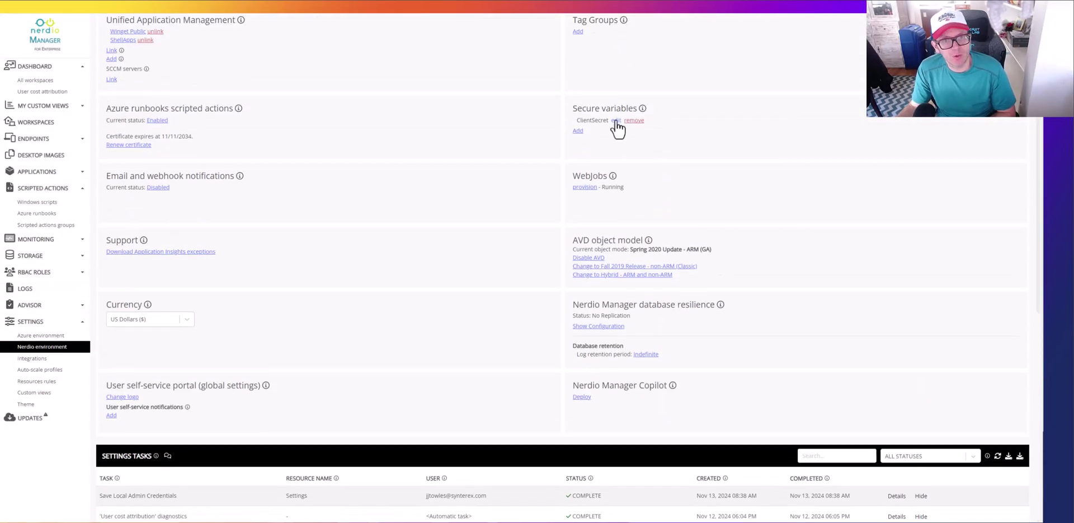
click(578, 132)
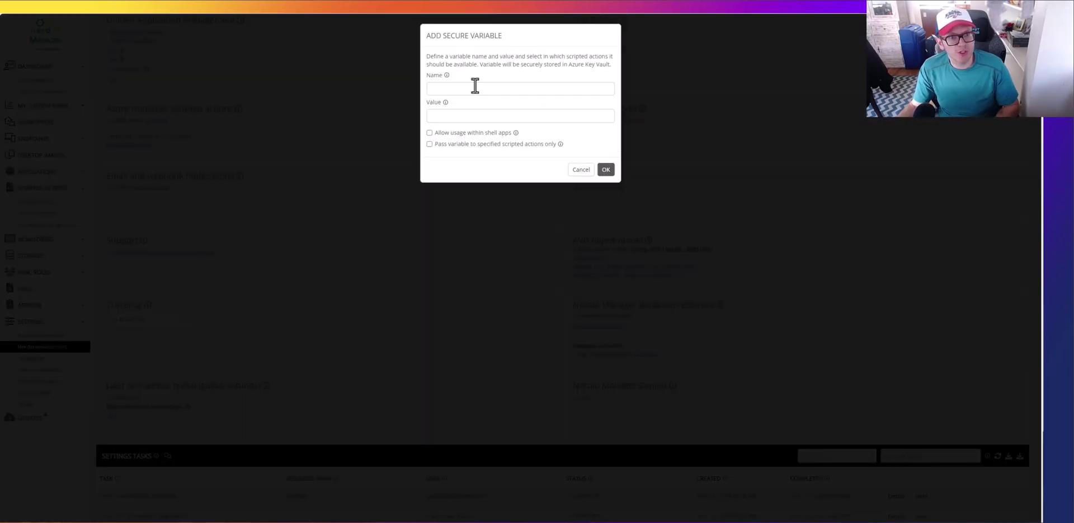
text(Cli)
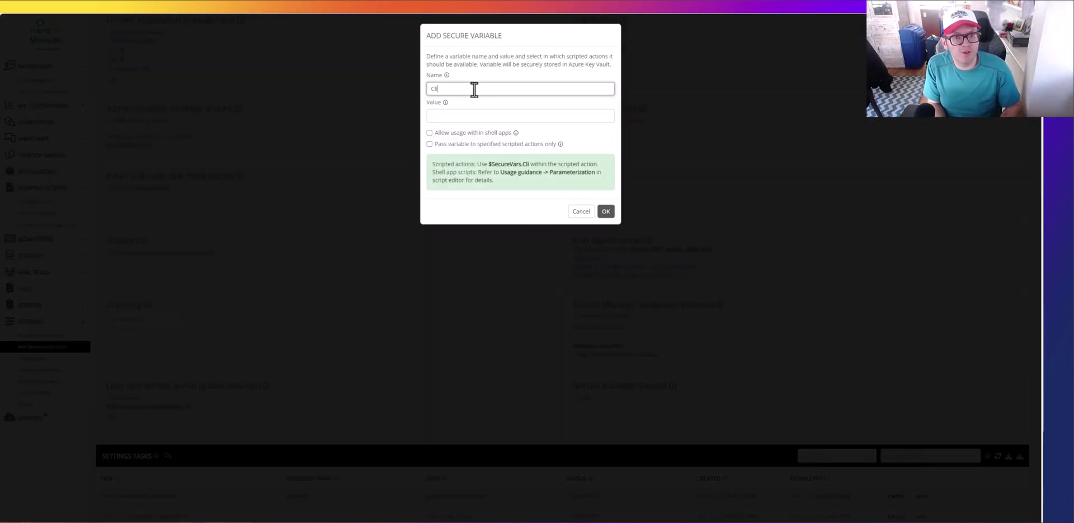
text(entSecret)
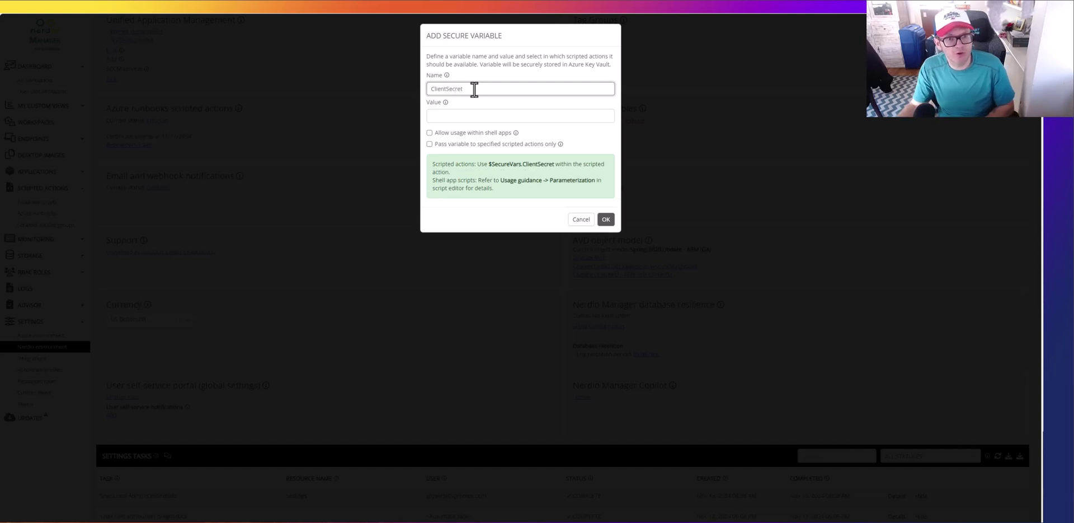
click(579, 220)
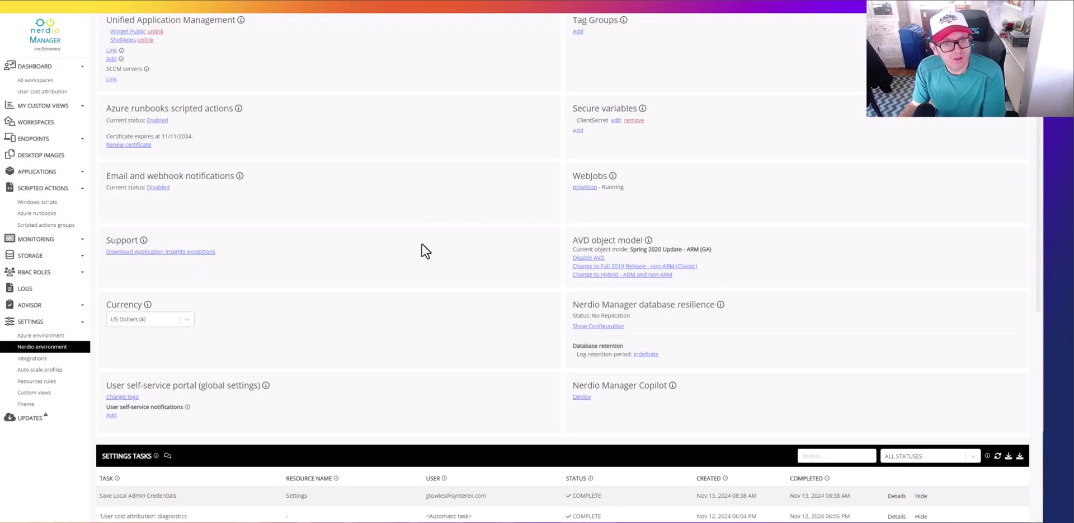
Step: Go back to the Integrations settings page
scroll(426, 250, down, 2)
scroll(425, 250, up, 3)
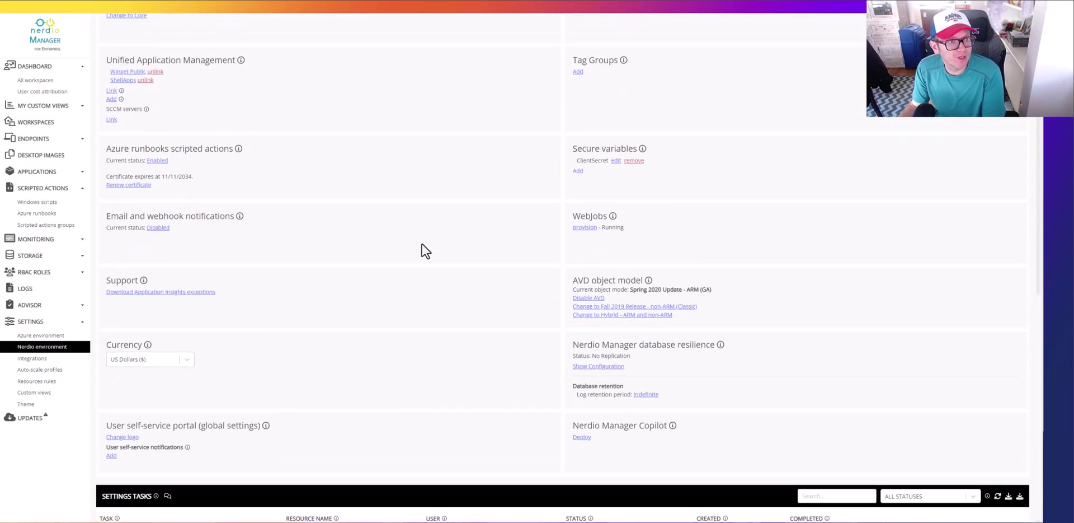
click(28, 358)
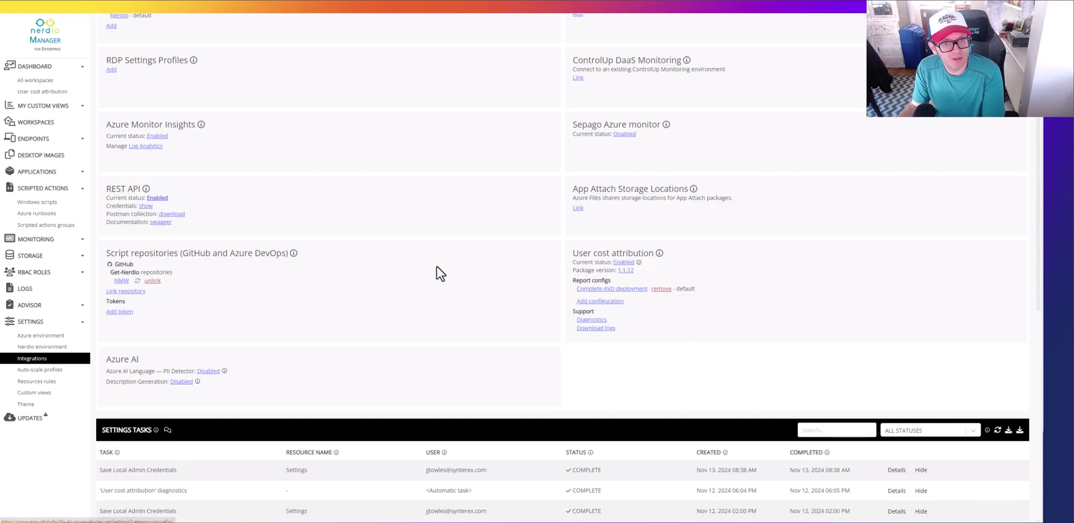
scroll(445, 287, up, 3)
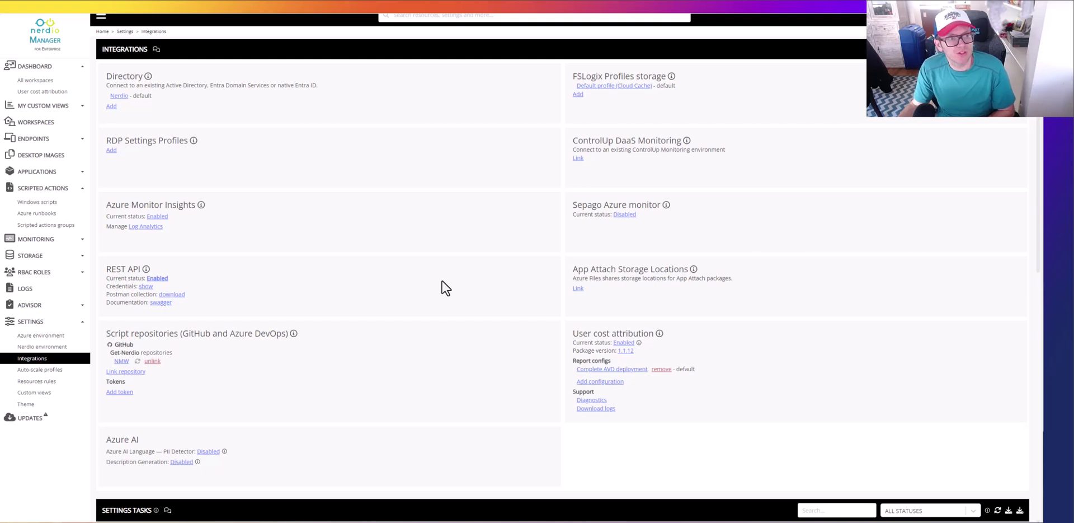
scroll(446, 287, up, 1)
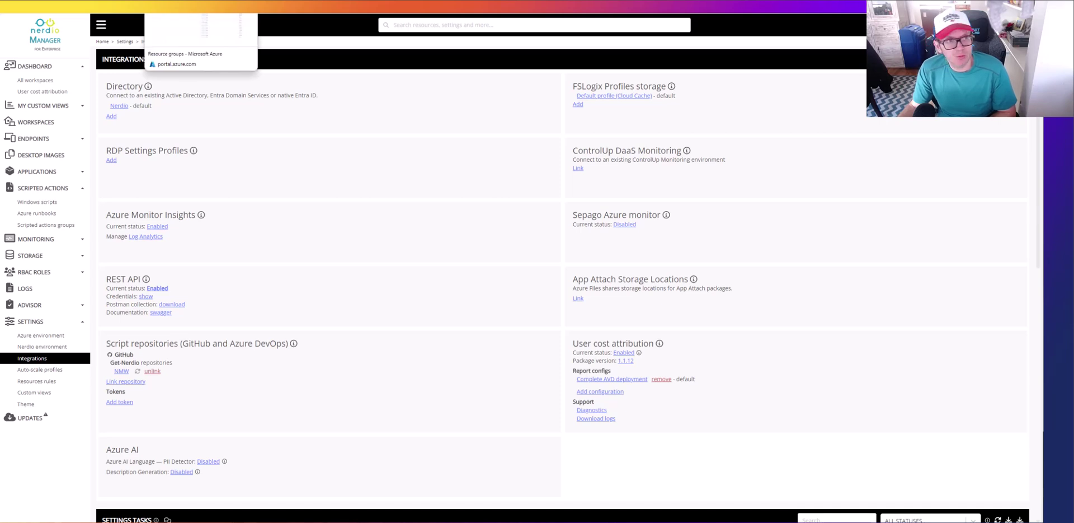
Step: Open the Nerdio resource group's IAM role assignments in Azure and start adding one
click(193, 7)
click(50, 334)
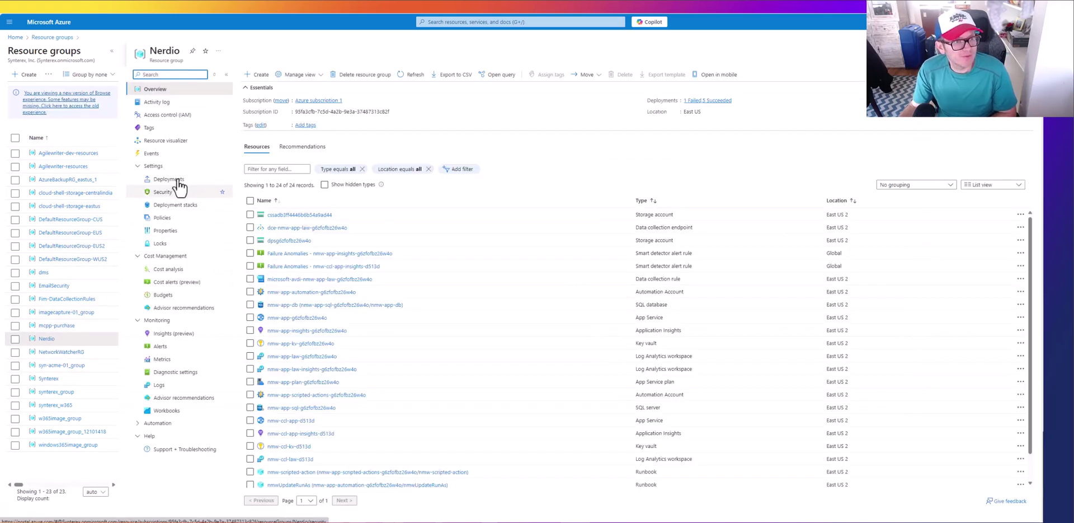
click(175, 115)
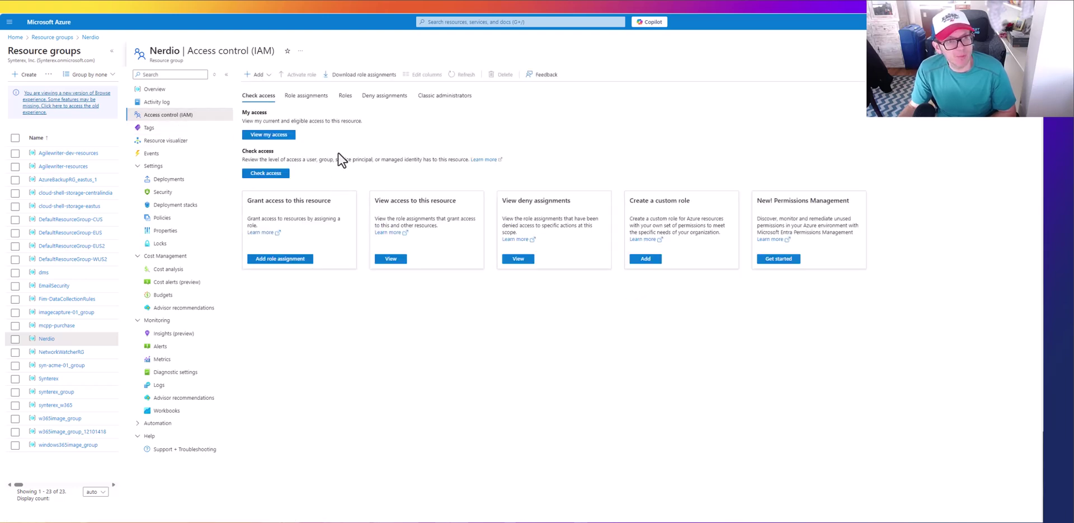
click(309, 99)
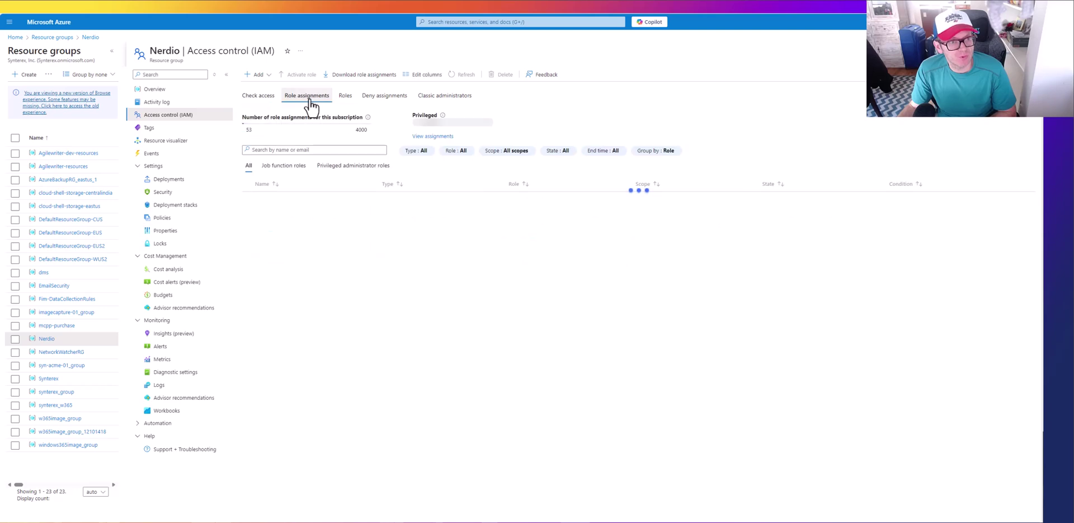
click(258, 75)
Step: Choose the privileged User Access Administrator role for the new assignment
click(264, 88)
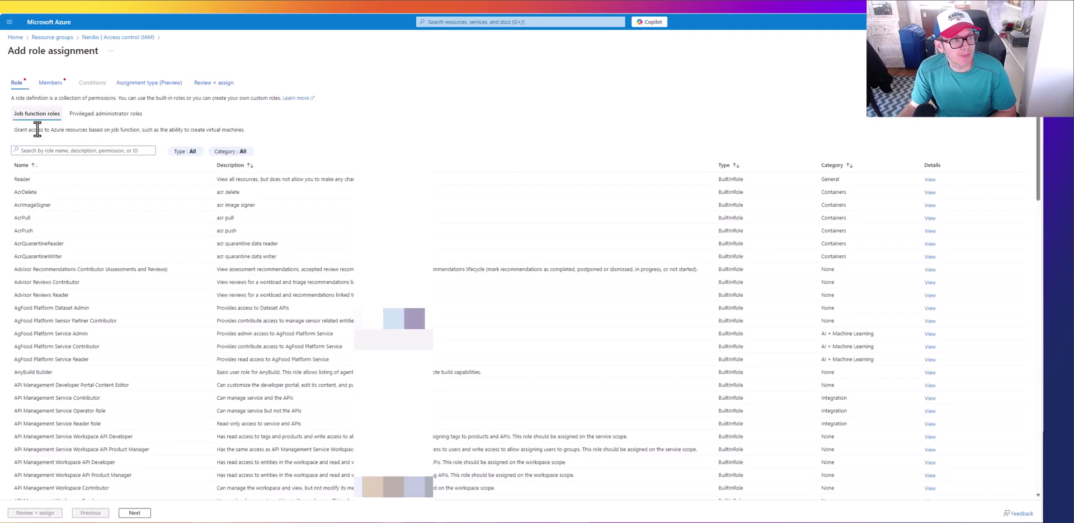
click(46, 151)
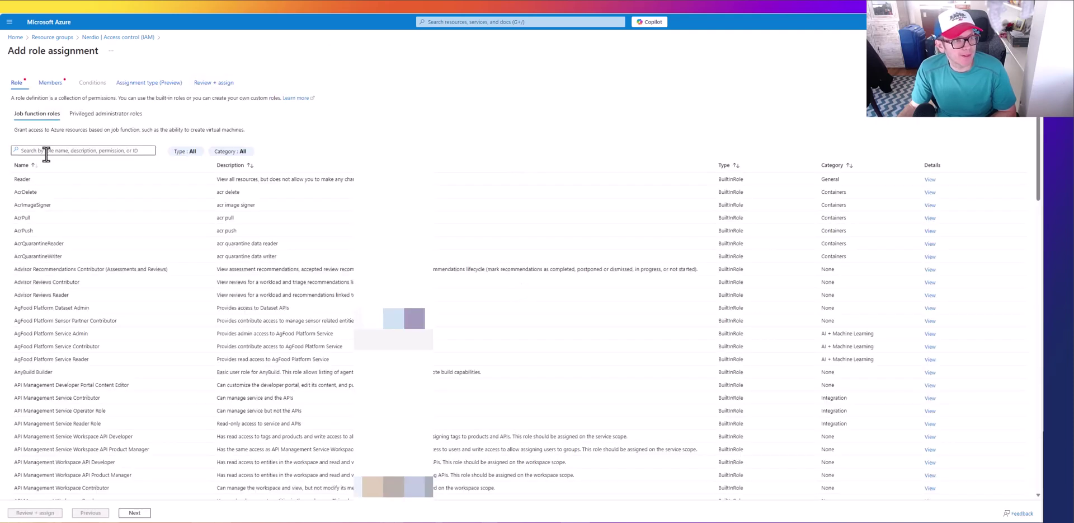
click(96, 114)
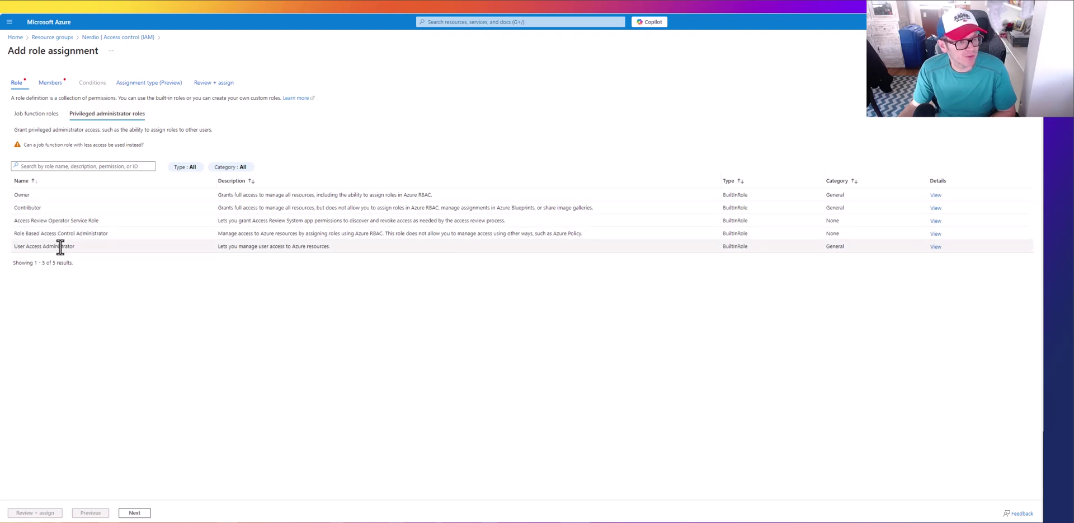
click(62, 246)
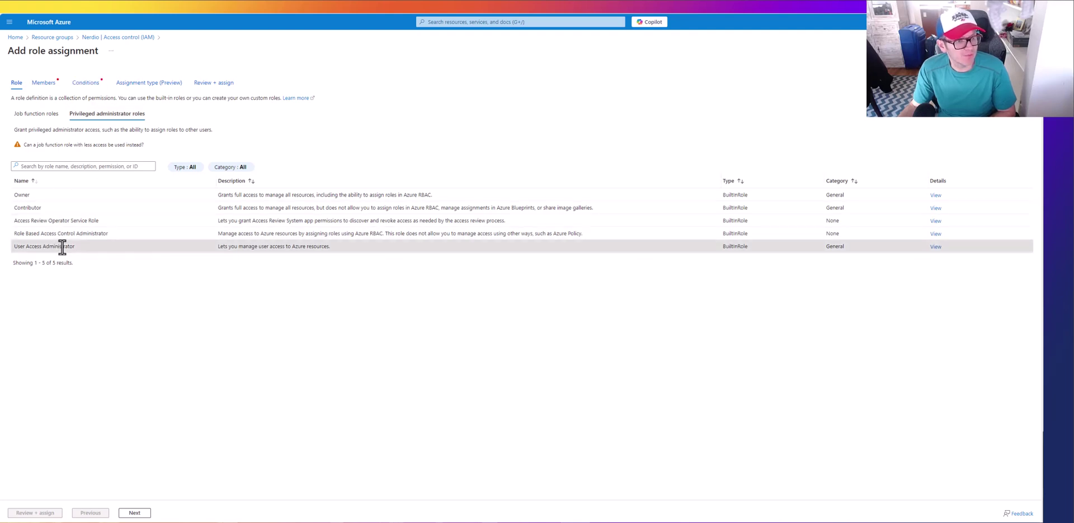
click(139, 513)
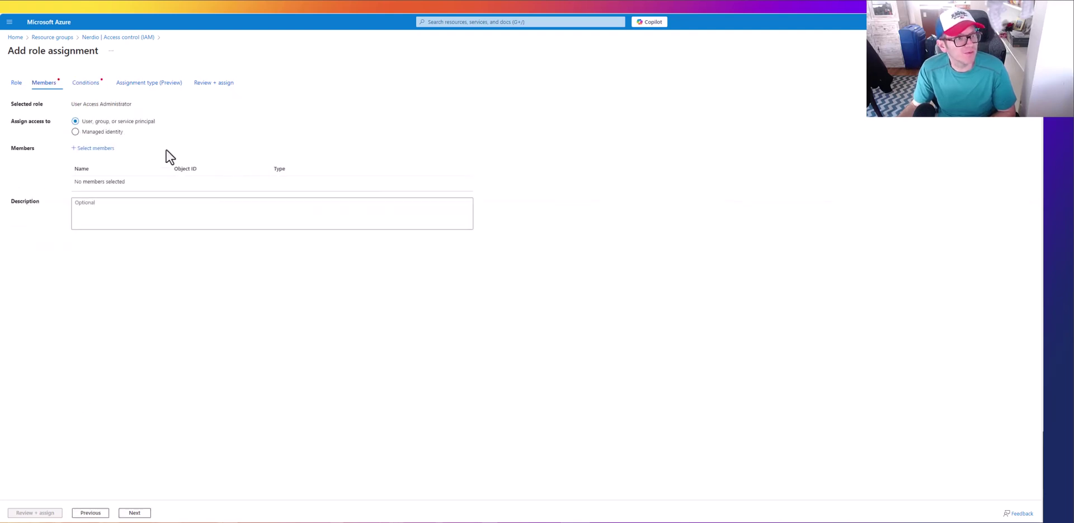
Step: Select nerdio-nmw-app as the role's member
click(92, 148)
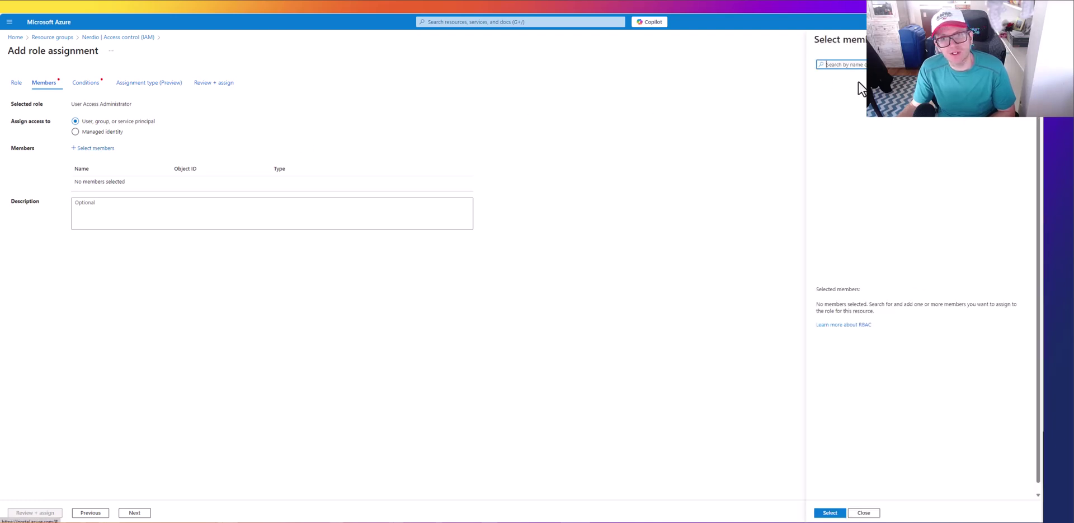
click(862, 63)
text(nerdio)
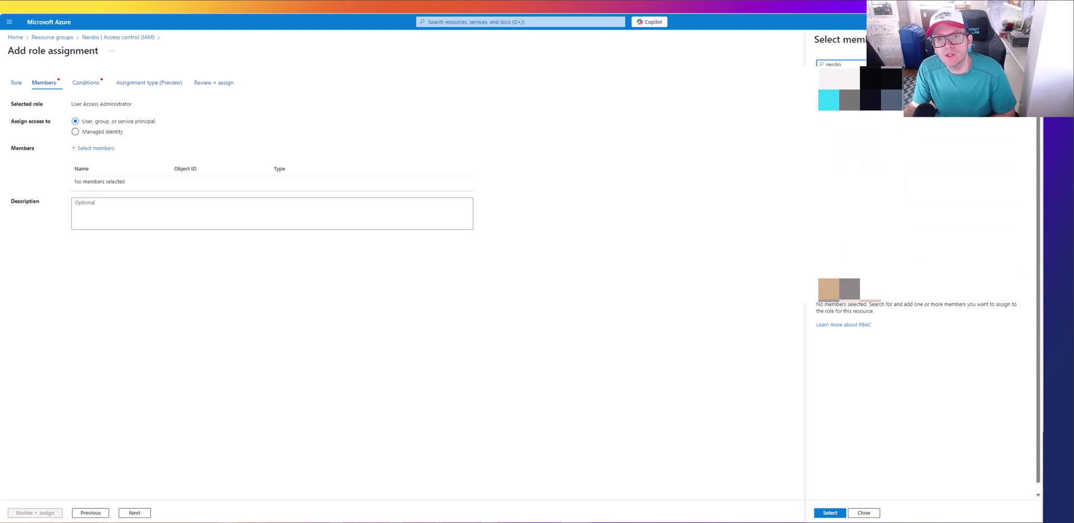
click(845, 85)
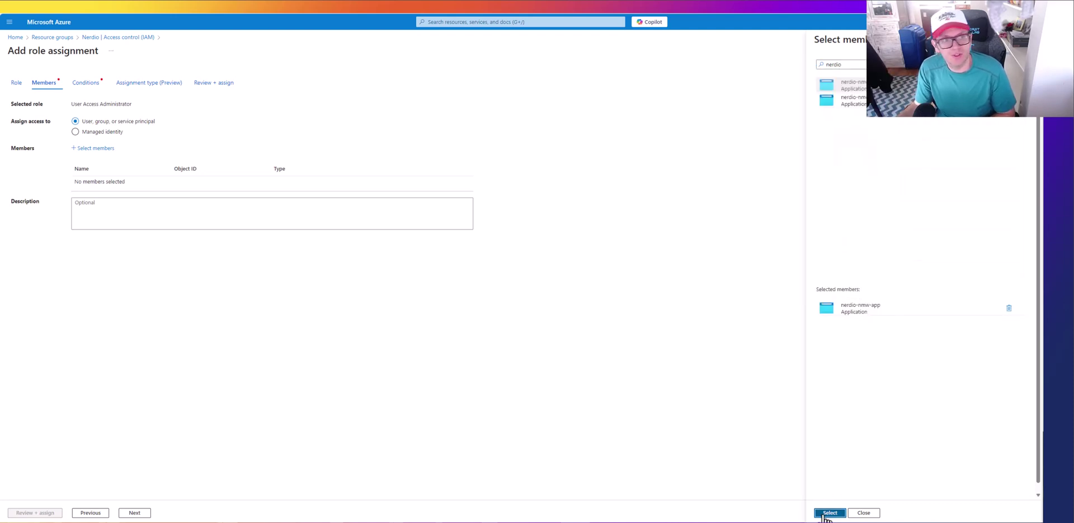
click(829, 512)
Step: Restrict it to all roles except privileged administrator roles and submit the assignment
click(135, 513)
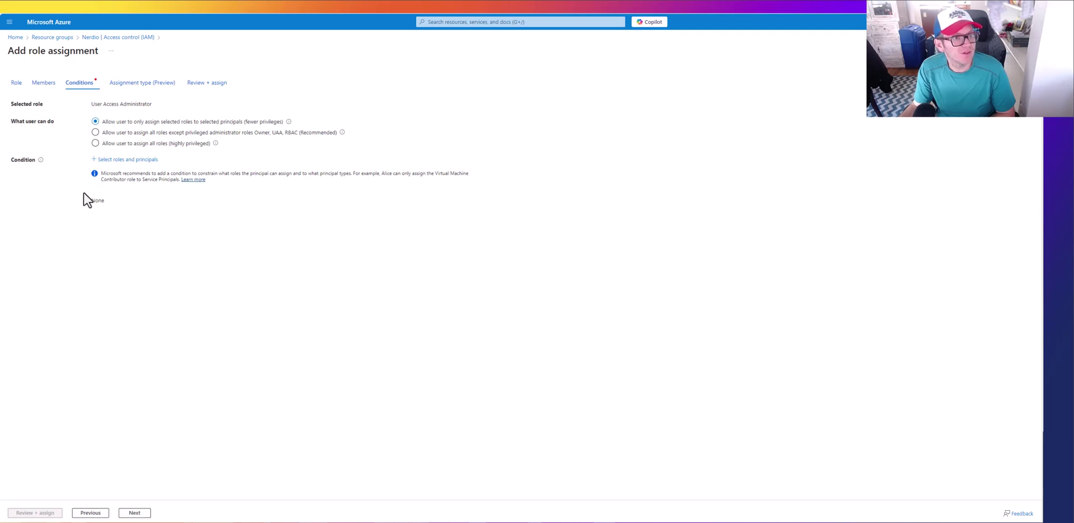
click(94, 133)
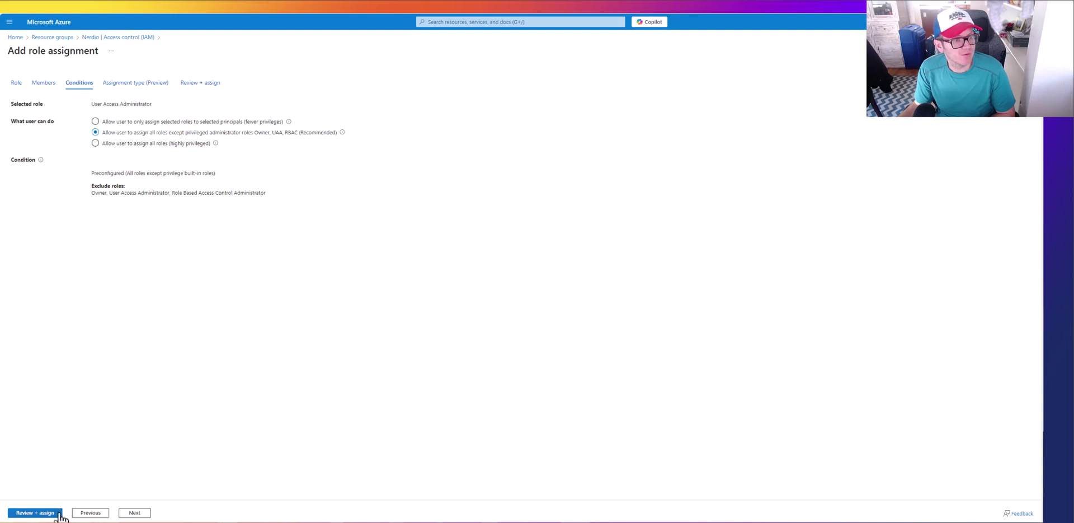
click(135, 512)
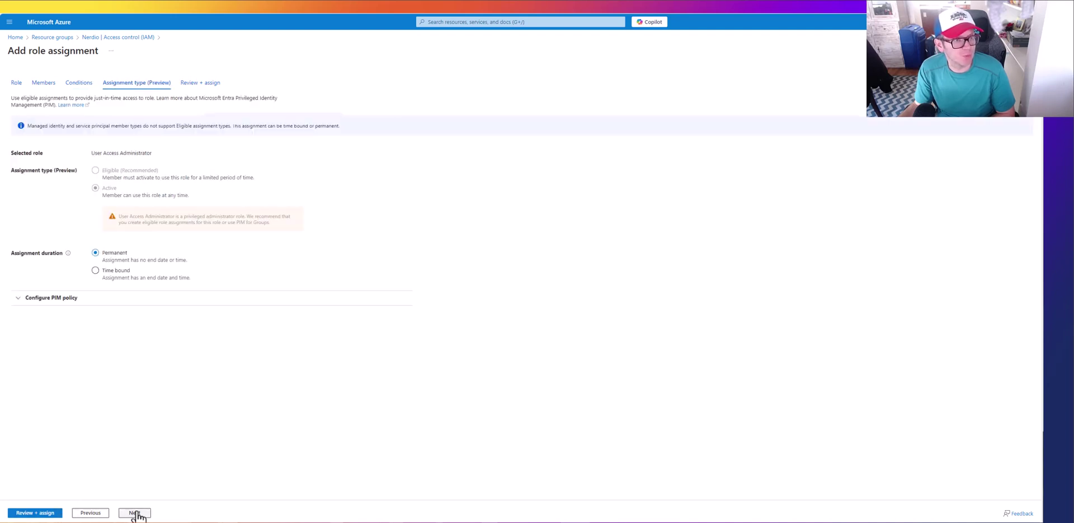
click(136, 513)
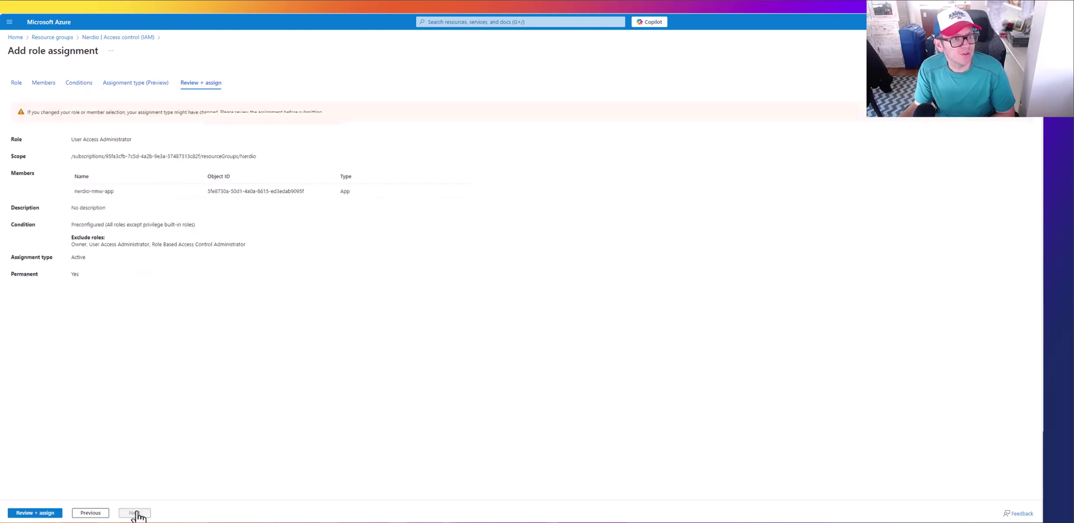
click(51, 513)
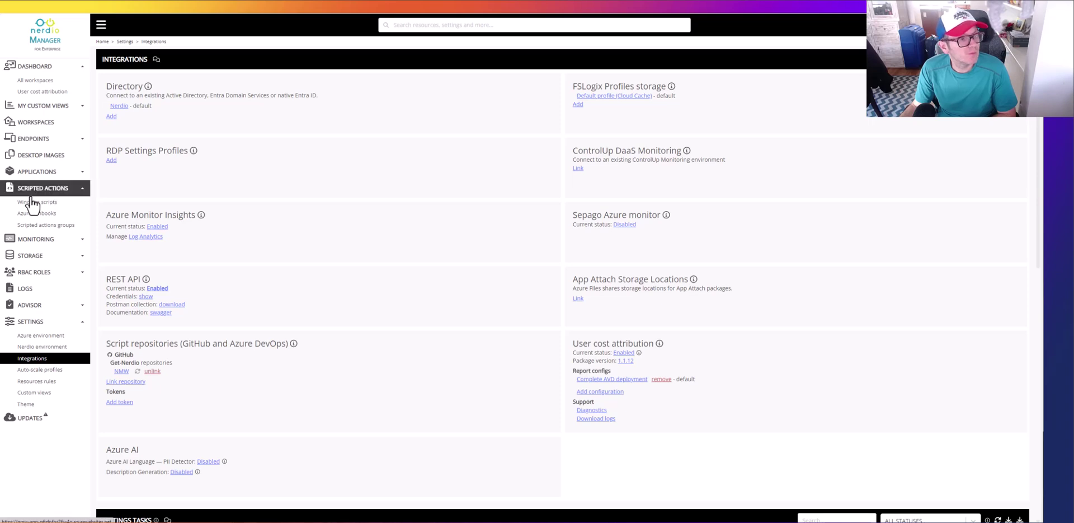
Step: Find the Initial AVD Setup Deployment Template runbook and edit its copy
click(47, 216)
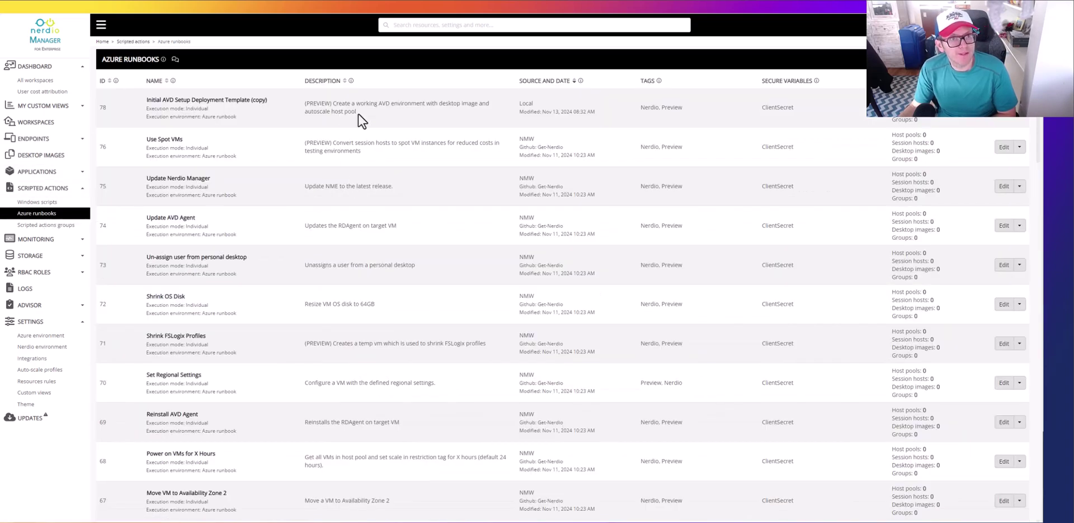
click(436, 24)
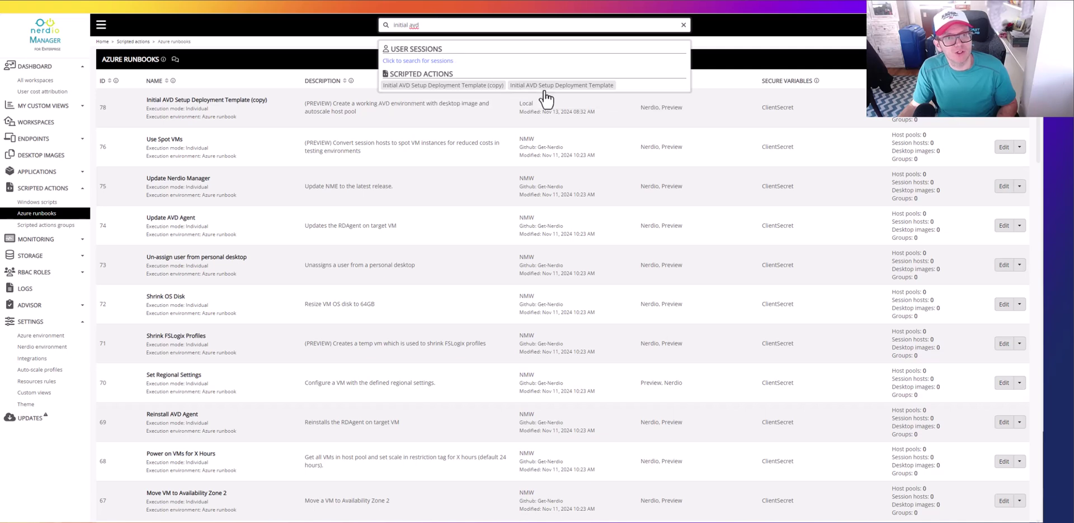
click(556, 86)
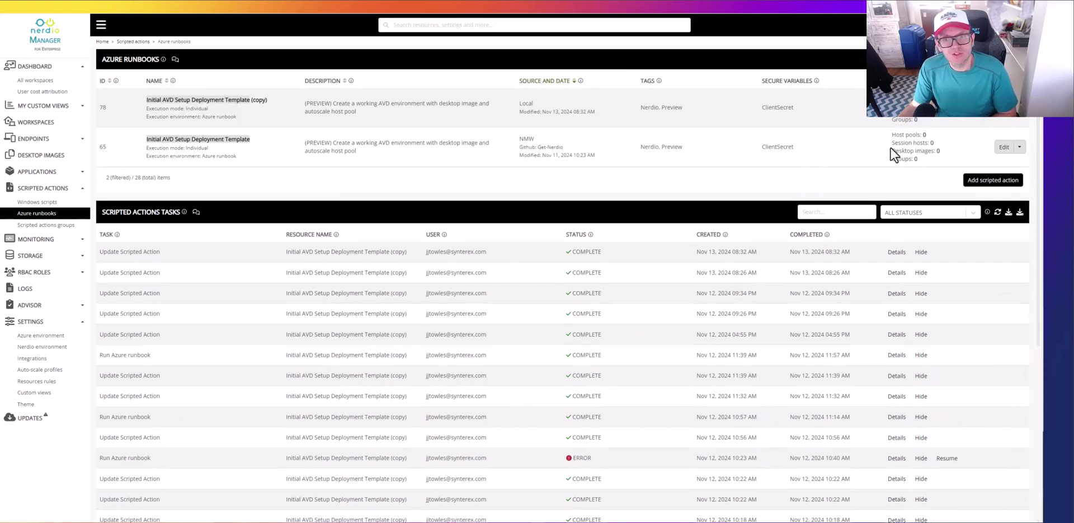
click(1020, 147)
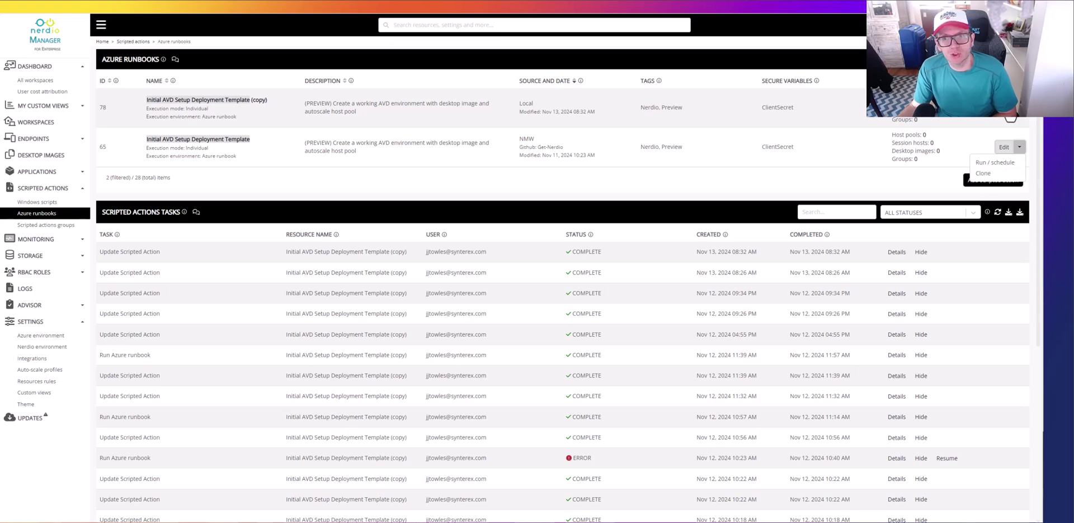
click(1004, 147)
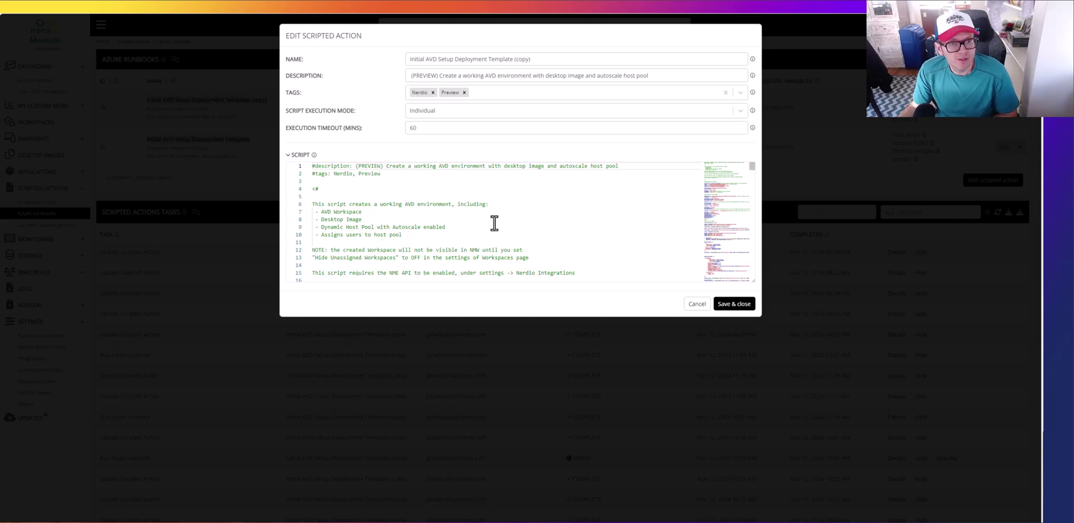
scroll(491, 207, down, 8)
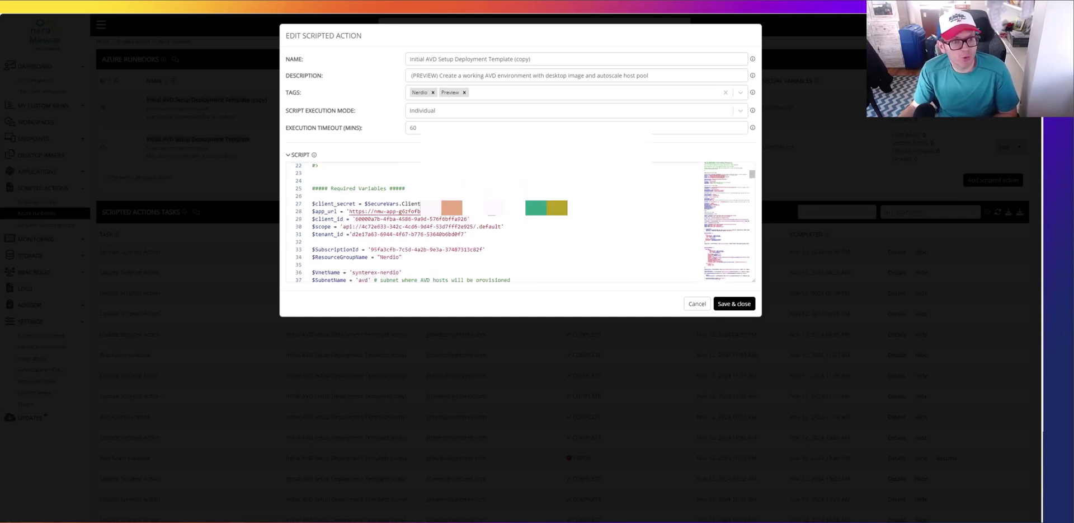
drag(422, 205, 364, 205)
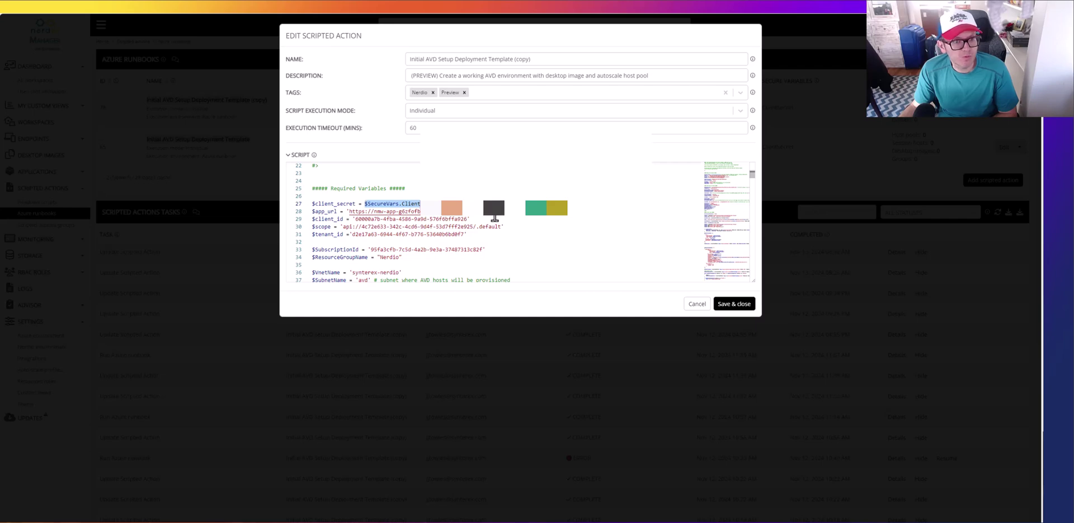
drag(495, 213, 348, 212)
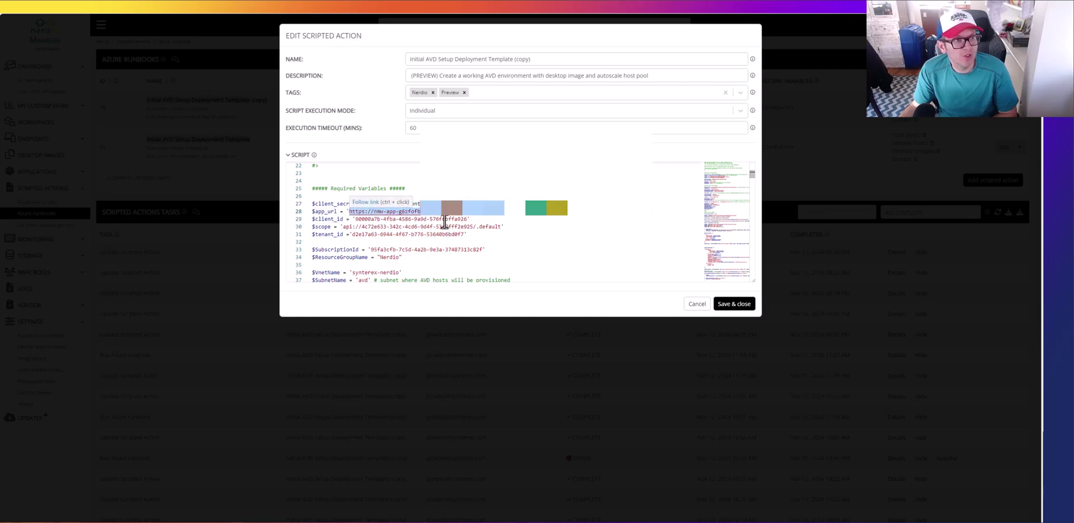
scroll(446, 225, down, 1)
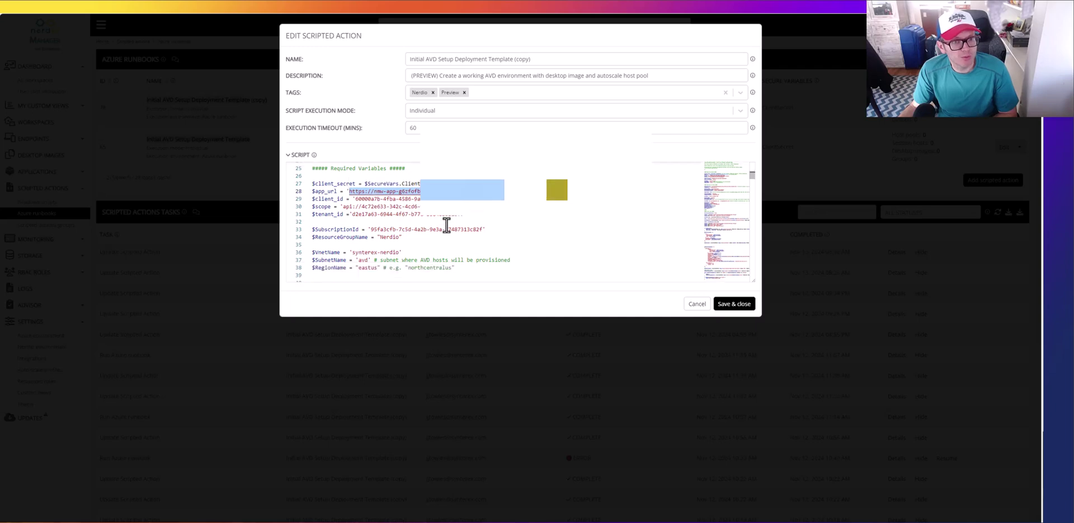
double_click(375, 199)
key(shift+End)
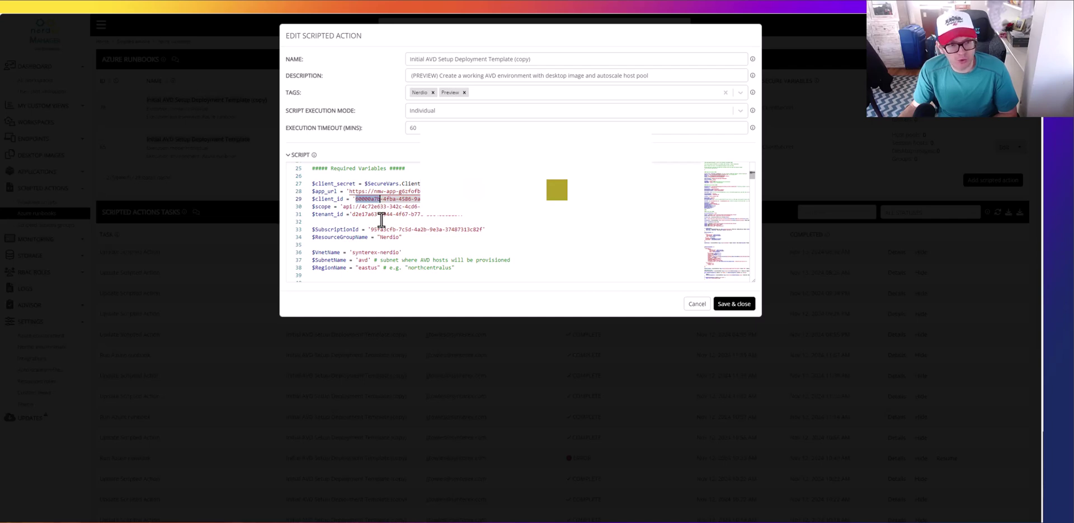
scroll(388, 206, down, 1)
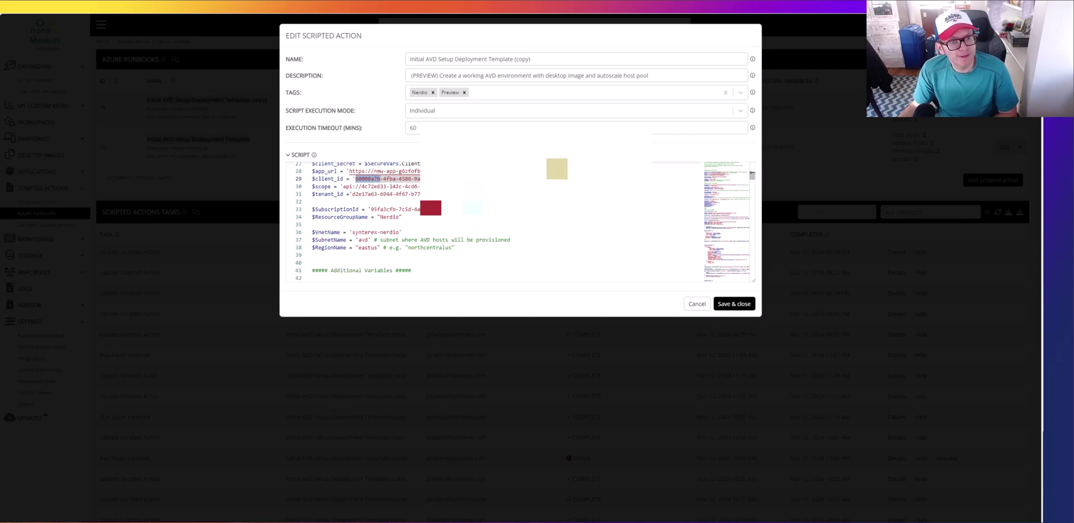
drag(371, 209, 435, 214)
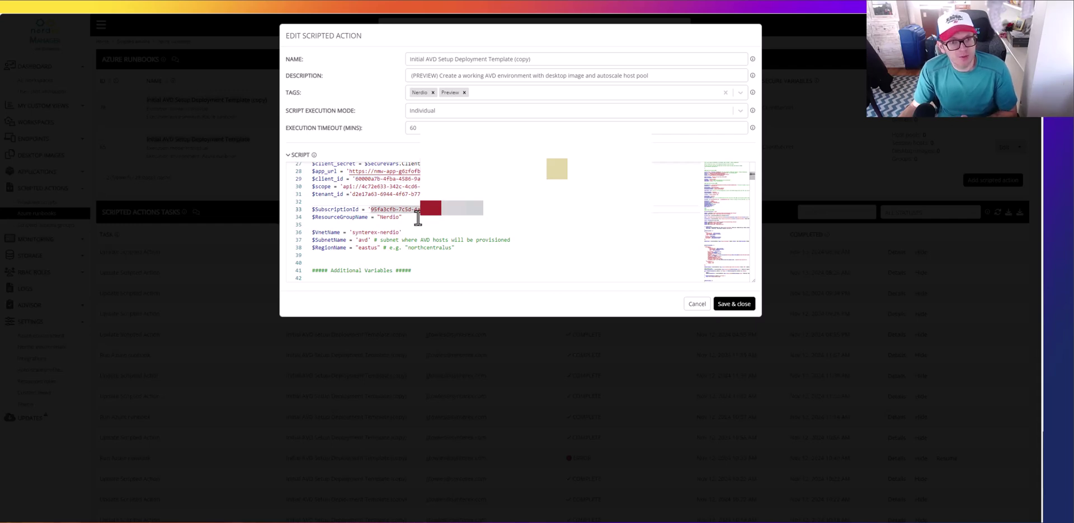
scroll(418, 218, down, 1)
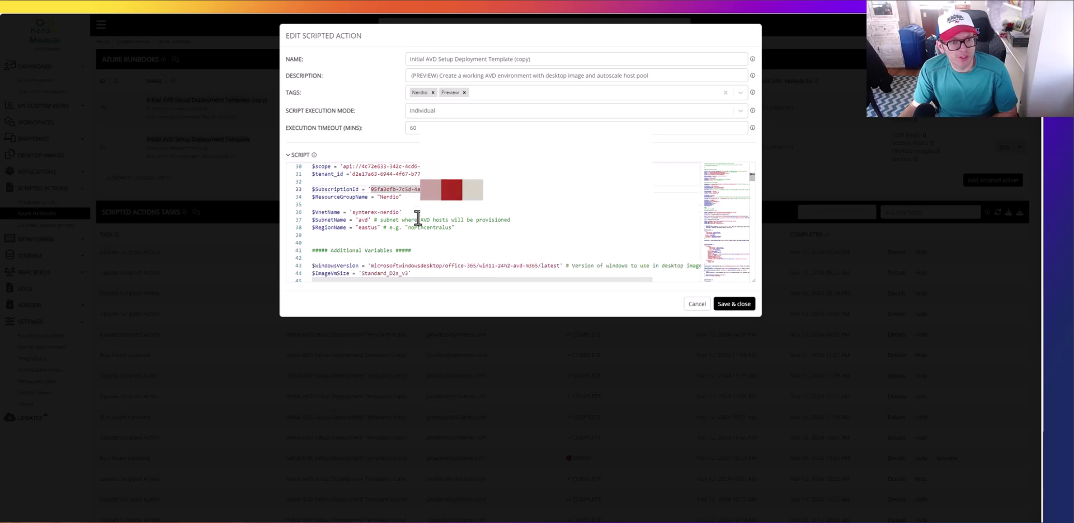
double_click(389, 197)
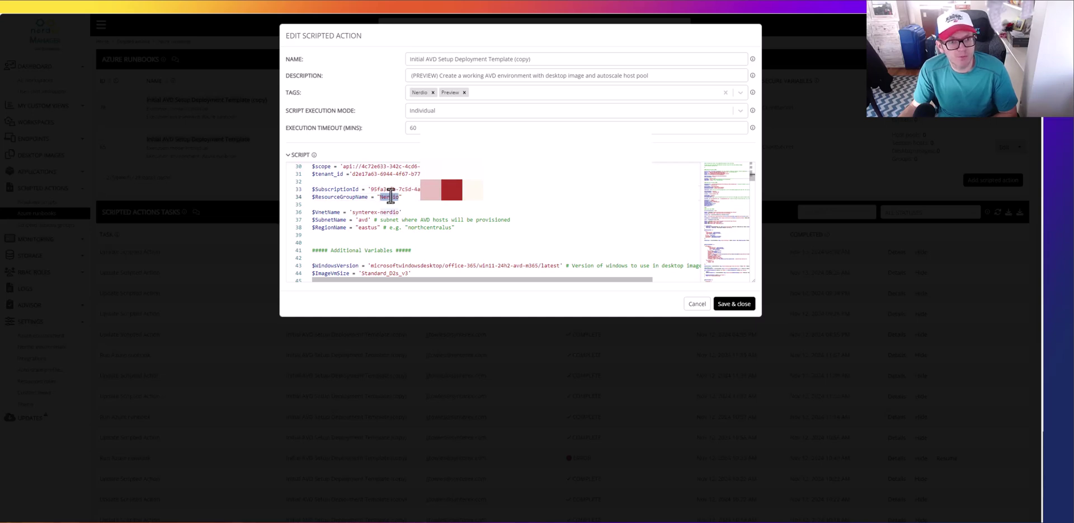
scroll(391, 195, down, 1)
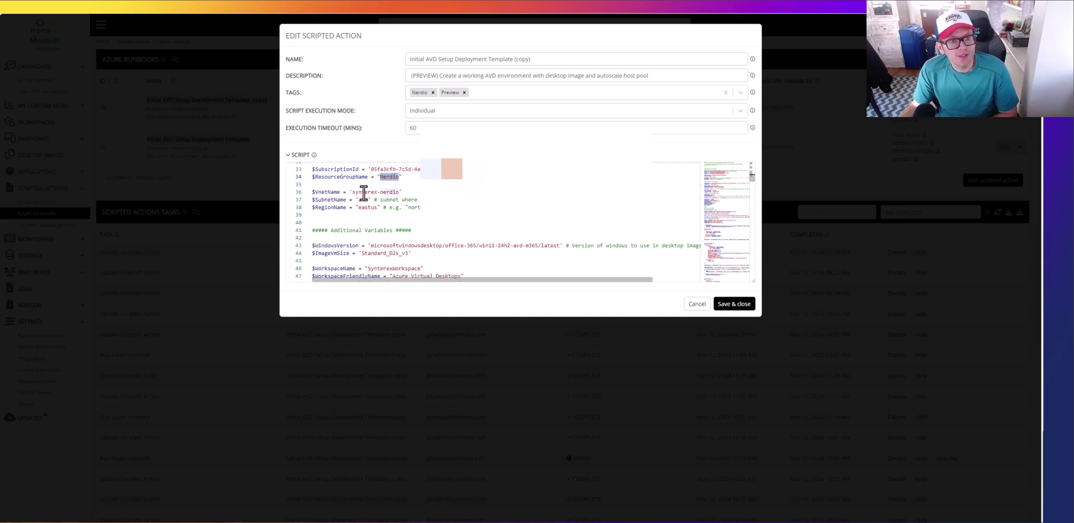
drag(398, 194, 353, 197)
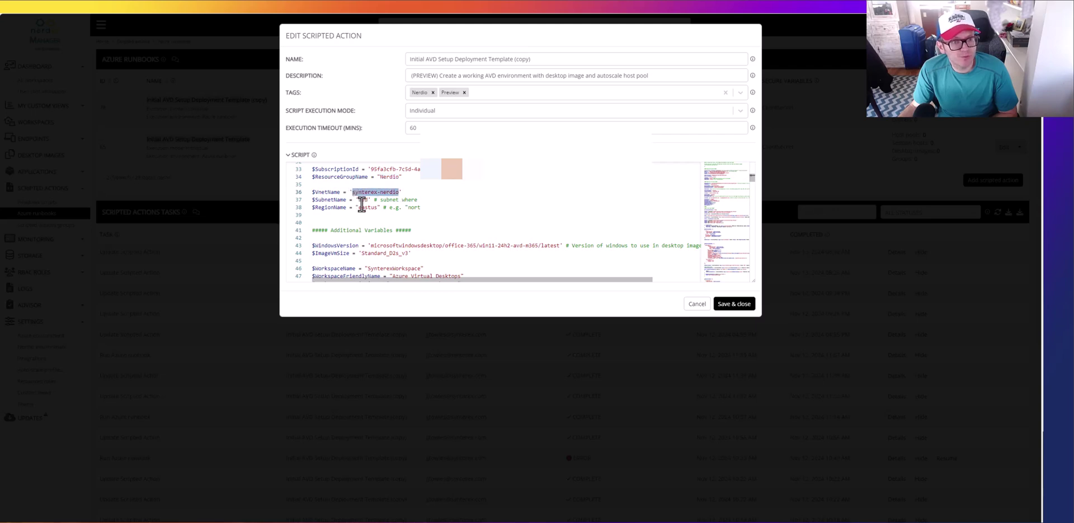
double_click(364, 200)
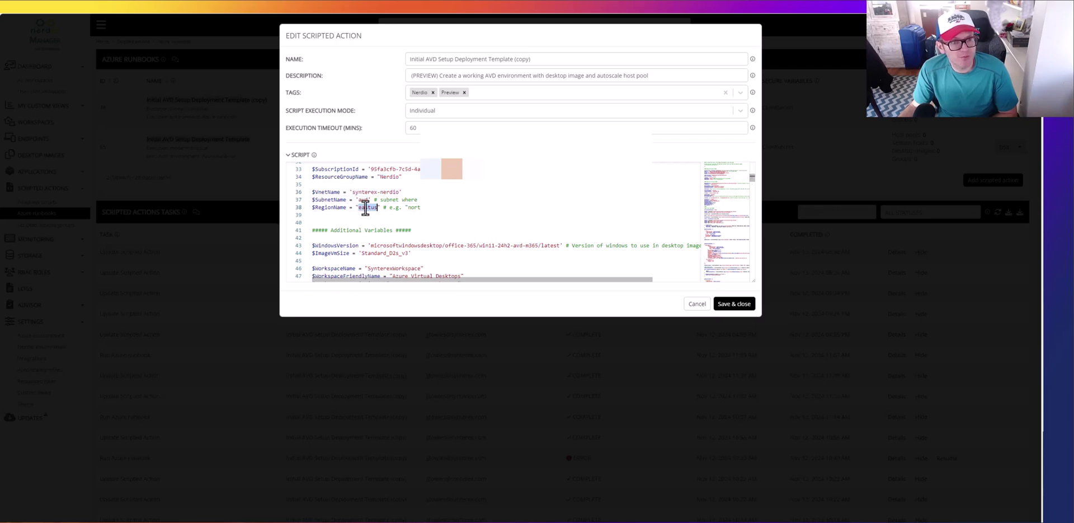
scroll(366, 208, down, 4)
scroll(366, 208, up, 1)
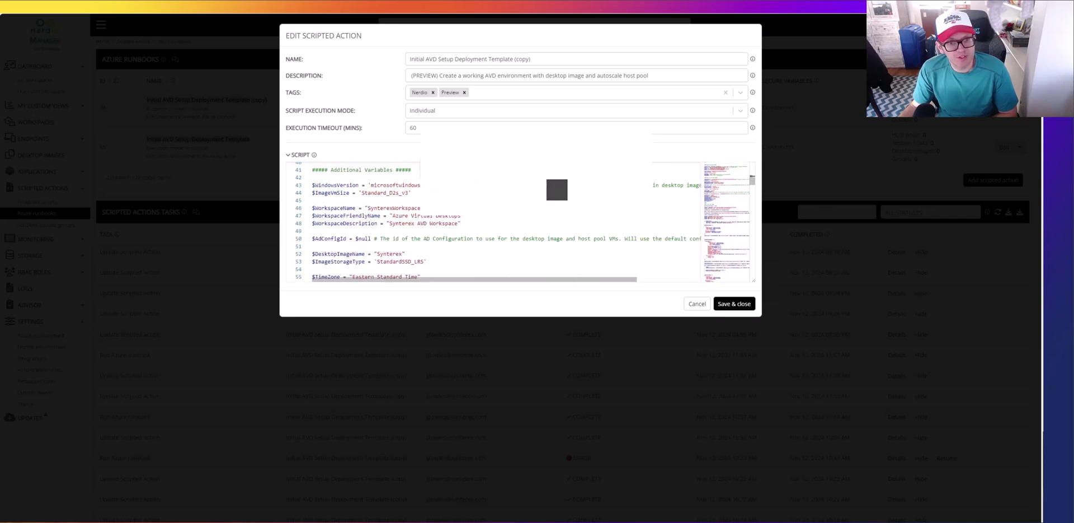
drag(559, 185, 370, 188)
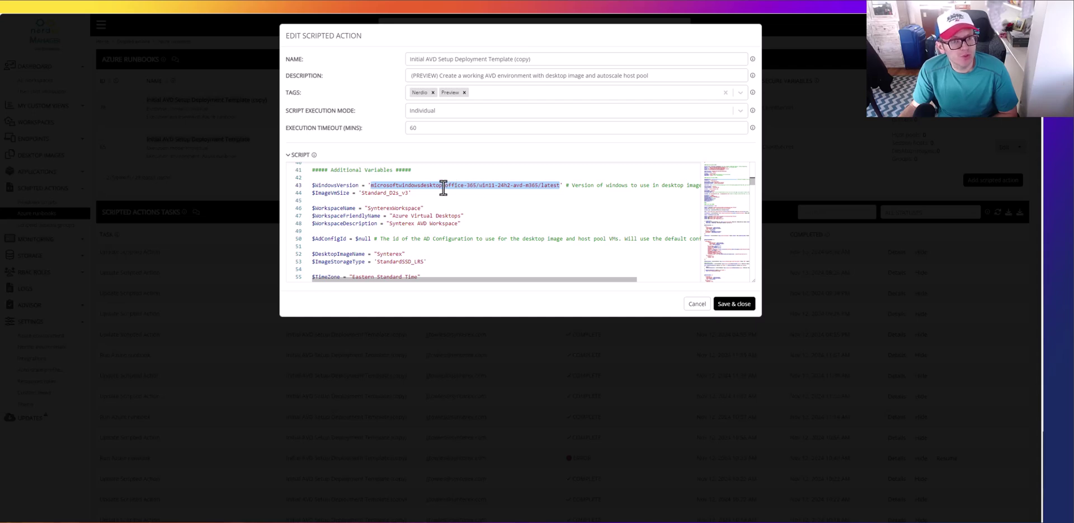
double_click(385, 192)
scroll(455, 194, down, 1)
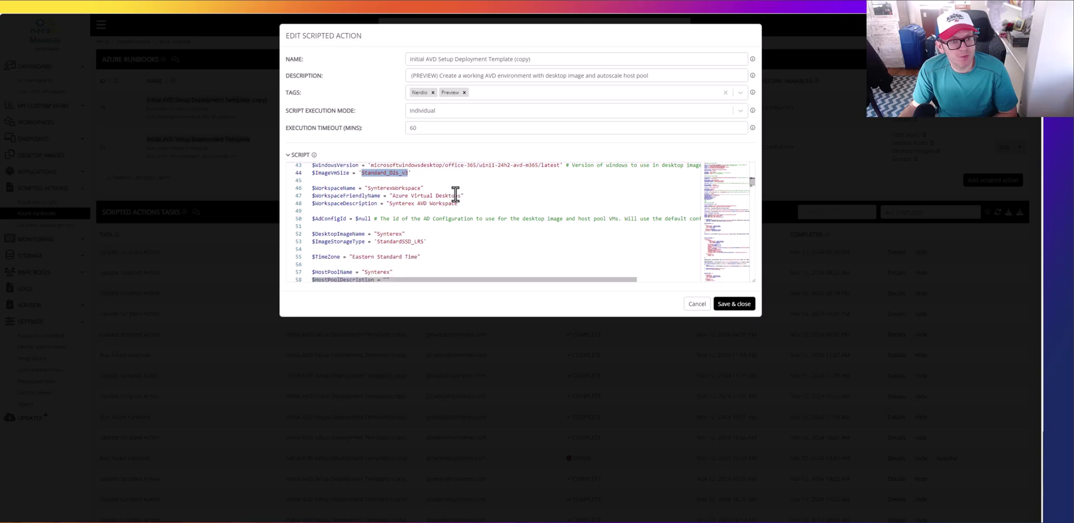
double_click(386, 188)
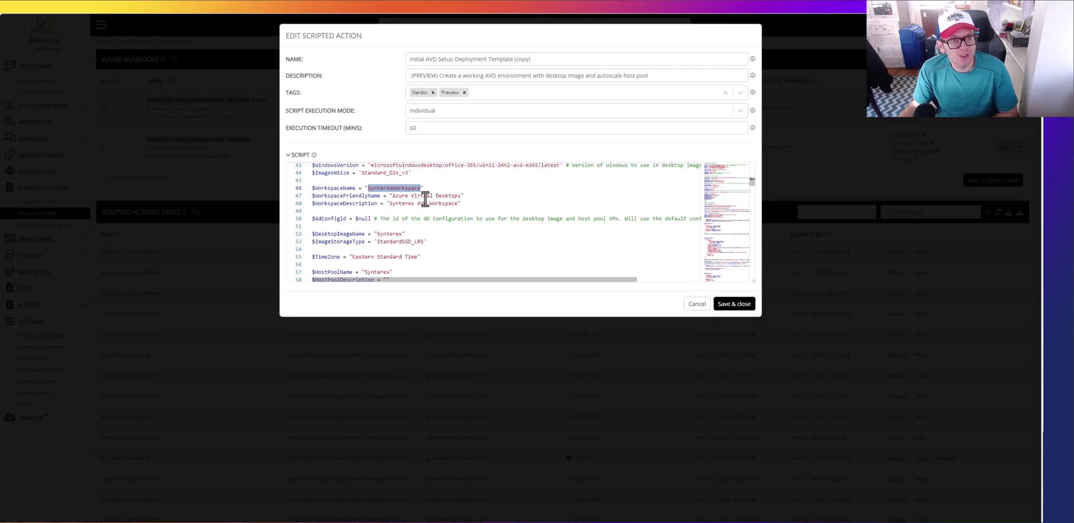
double_click(424, 196)
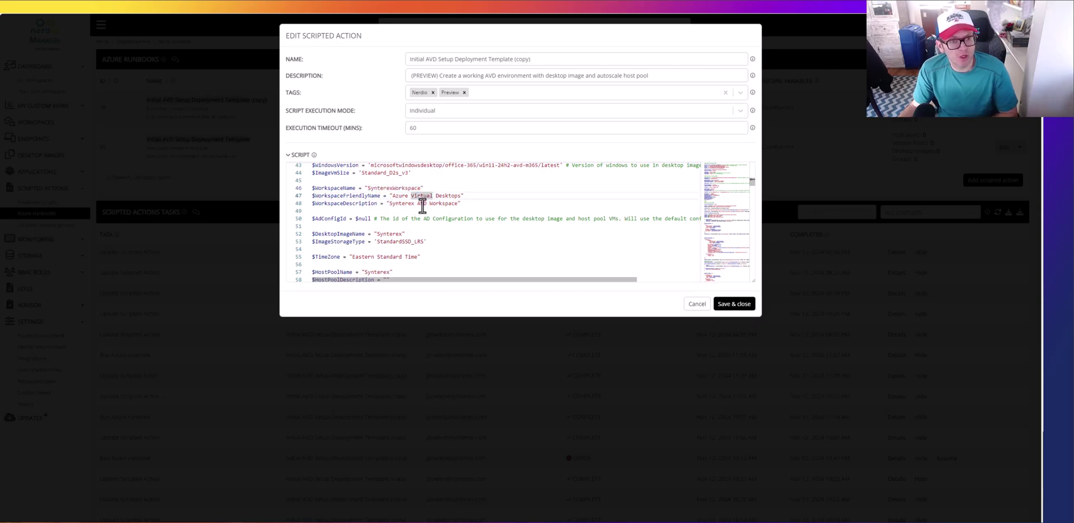
double_click(423, 208)
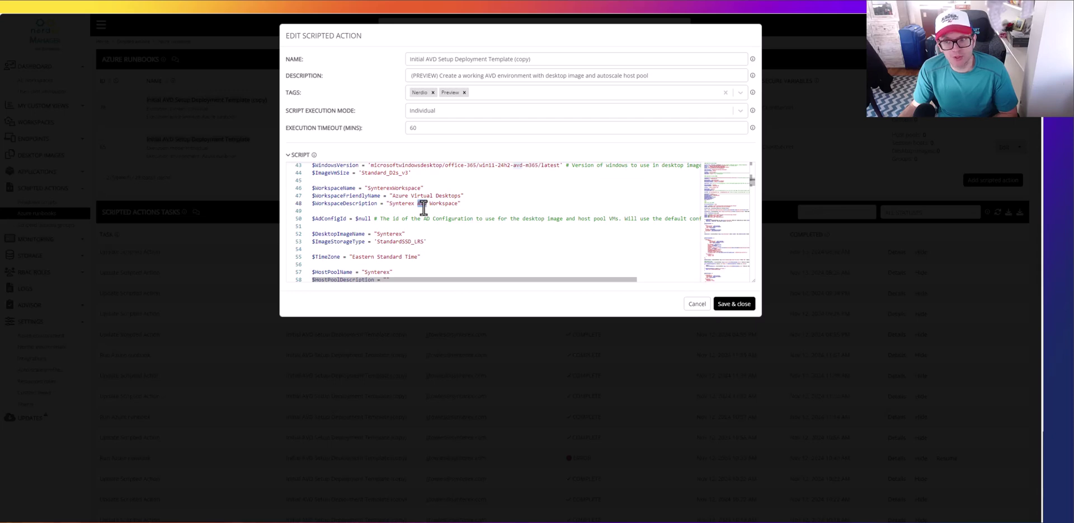
scroll(424, 208, down, 1)
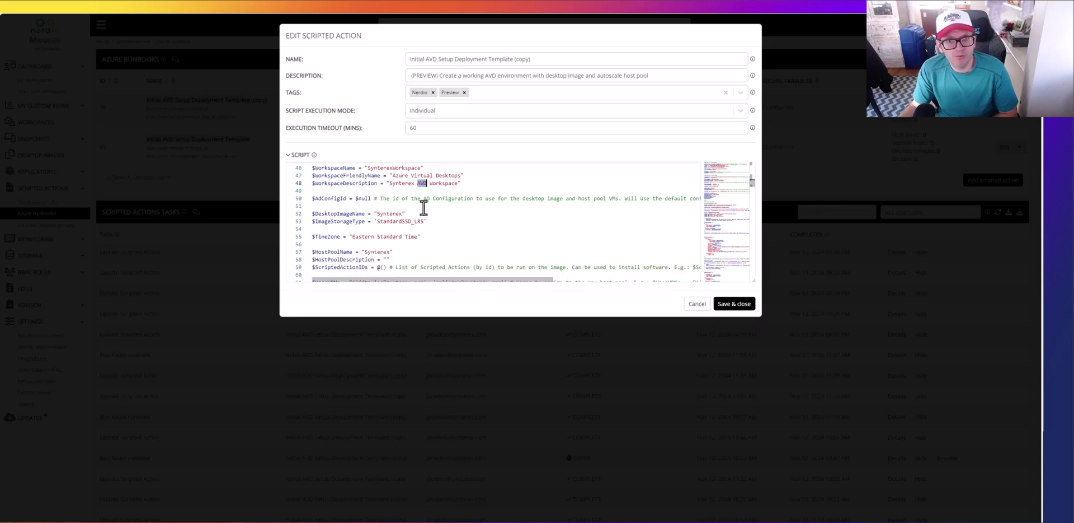
scroll(386, 205, down, 1)
double_click(389, 193)
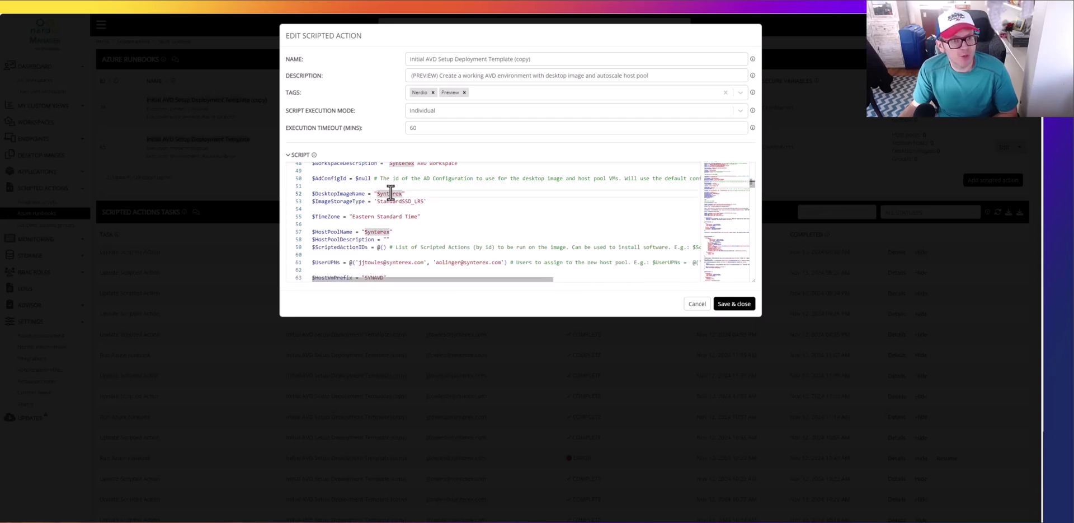
click(392, 193)
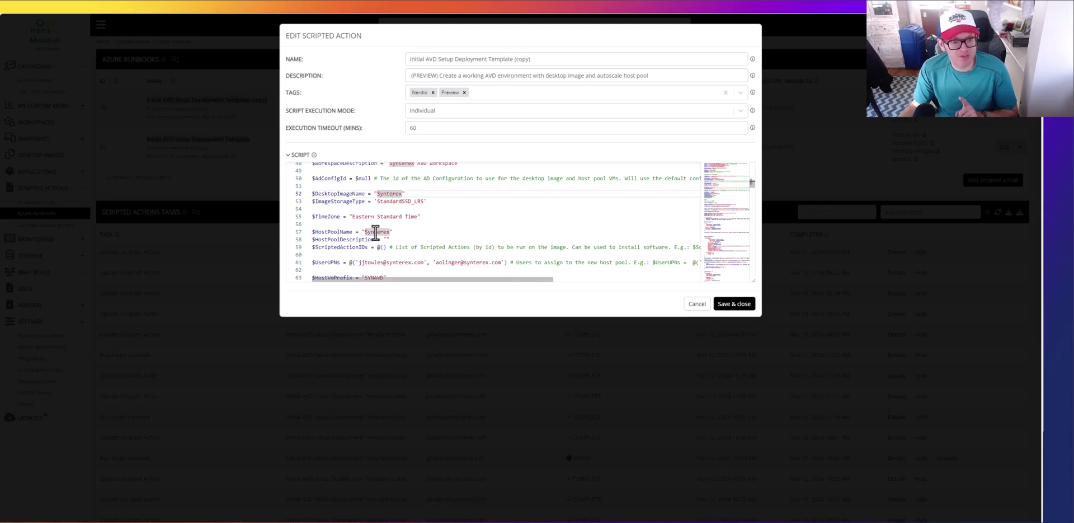
click(399, 201)
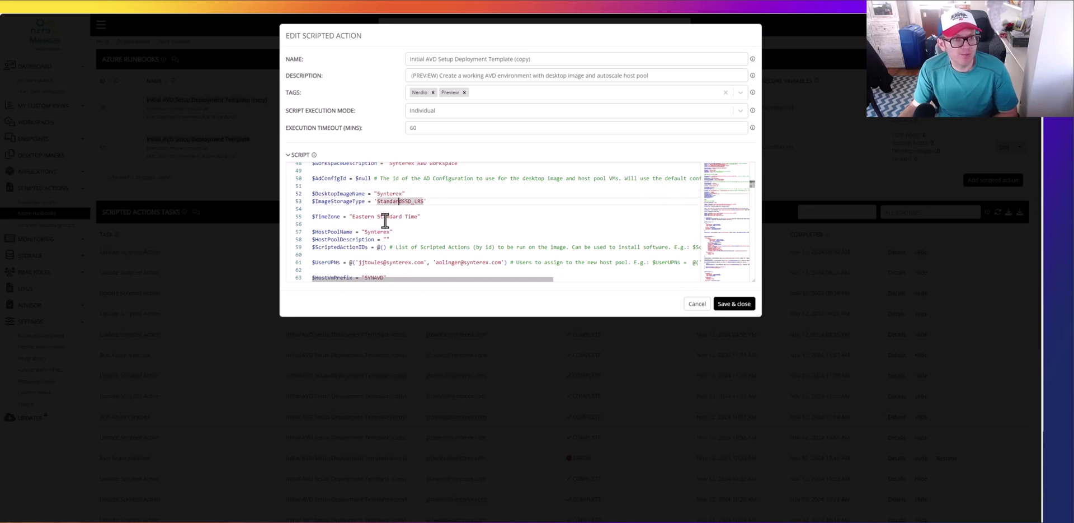
click(384, 216)
scroll(385, 219, down, 2)
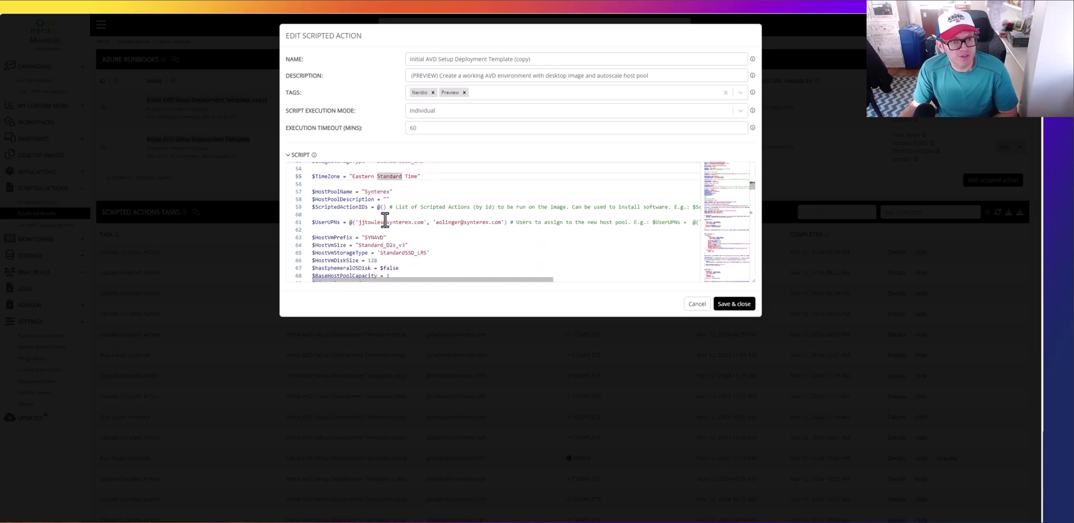
scroll(381, 213, down, 1)
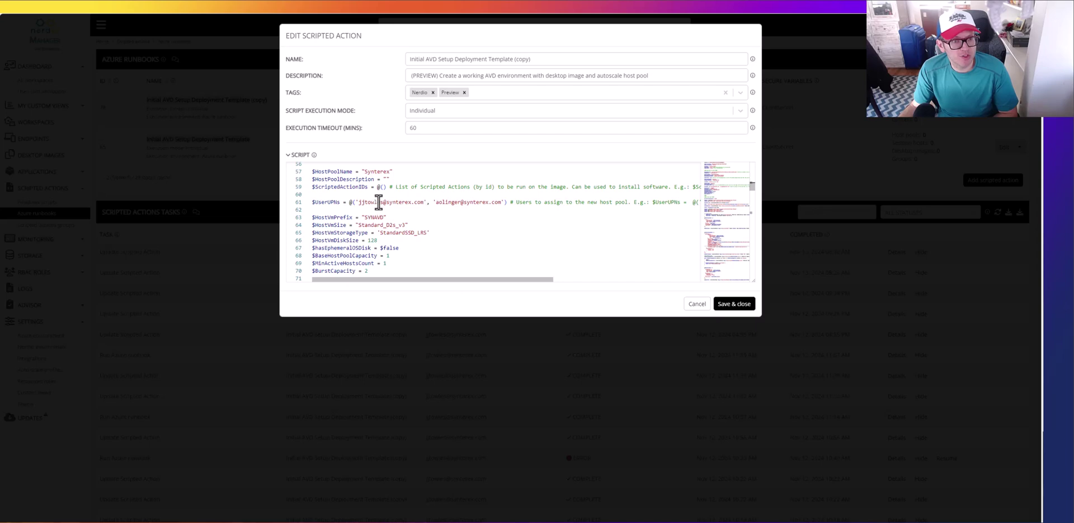
scroll(379, 202, down, 1)
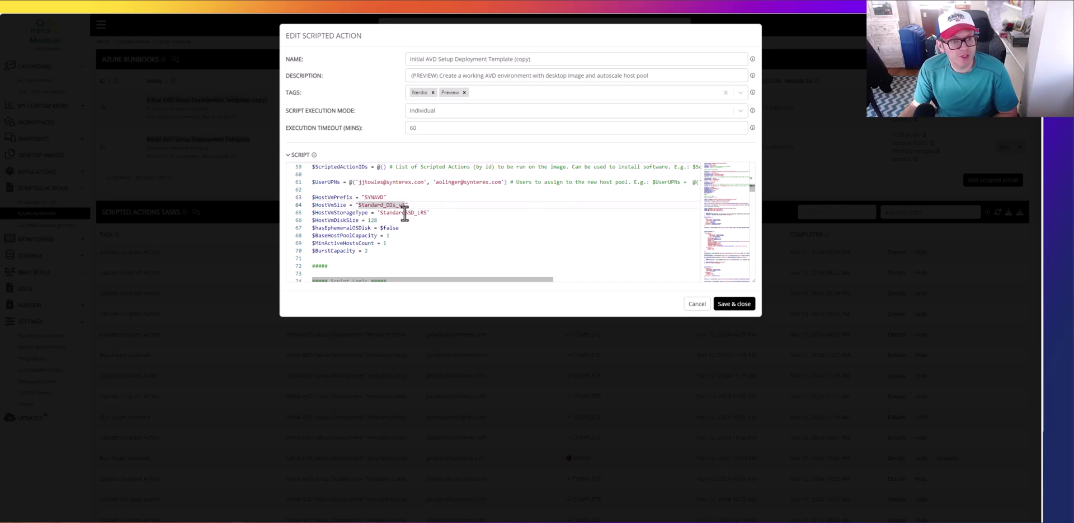
click(404, 213)
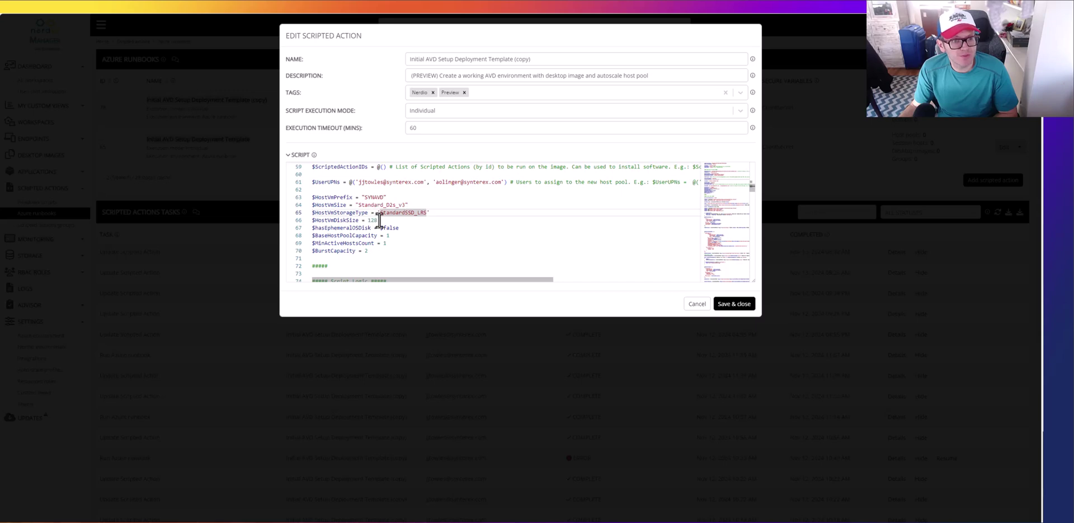
scroll(375, 221, down, 1)
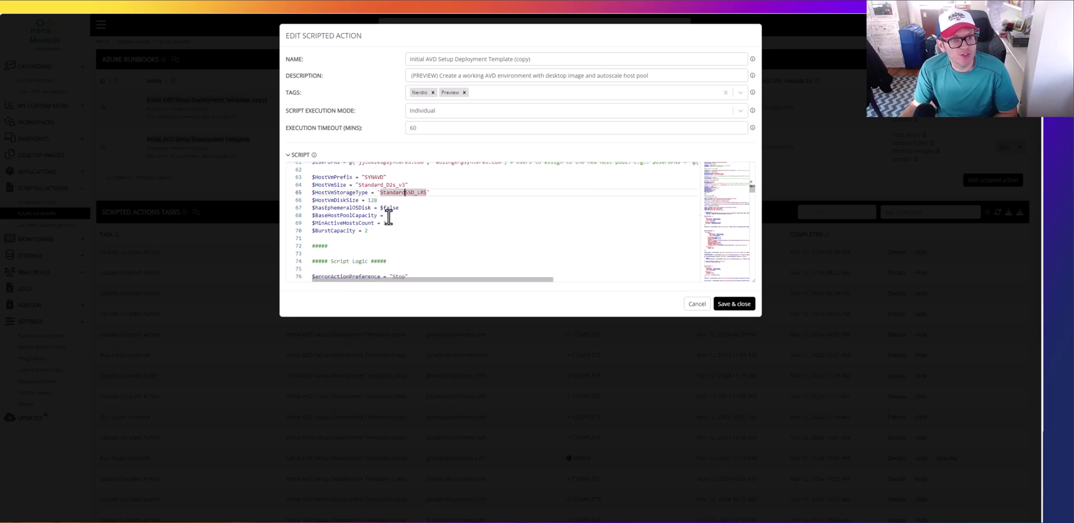
click(388, 216)
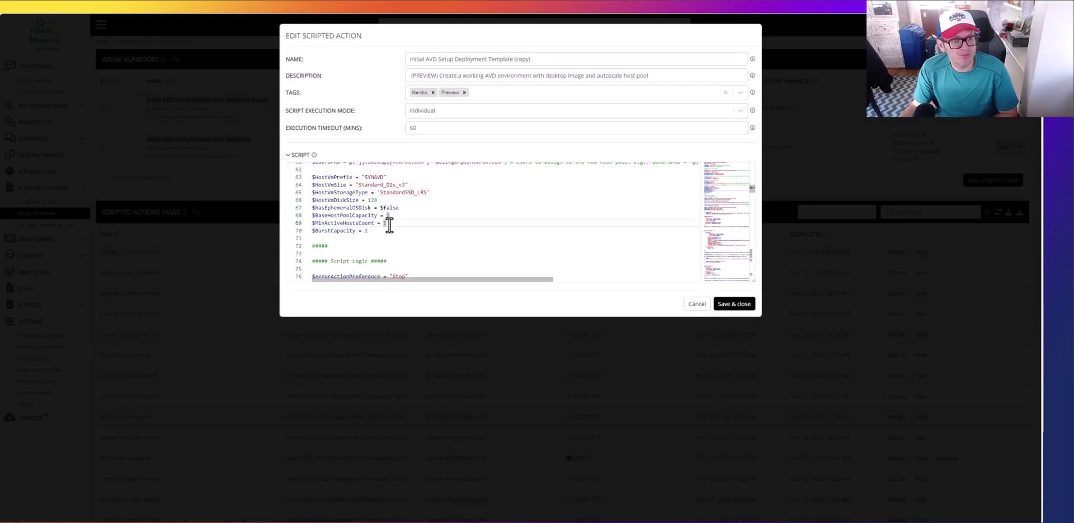
click(374, 230)
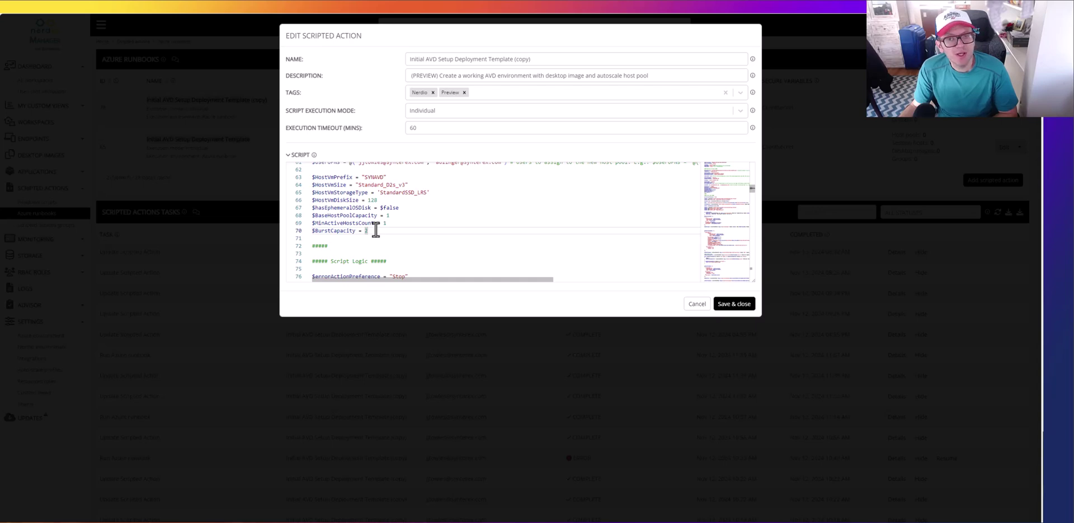
Step: Discard the script changes and run the copied setup runbook immediately
click(696, 306)
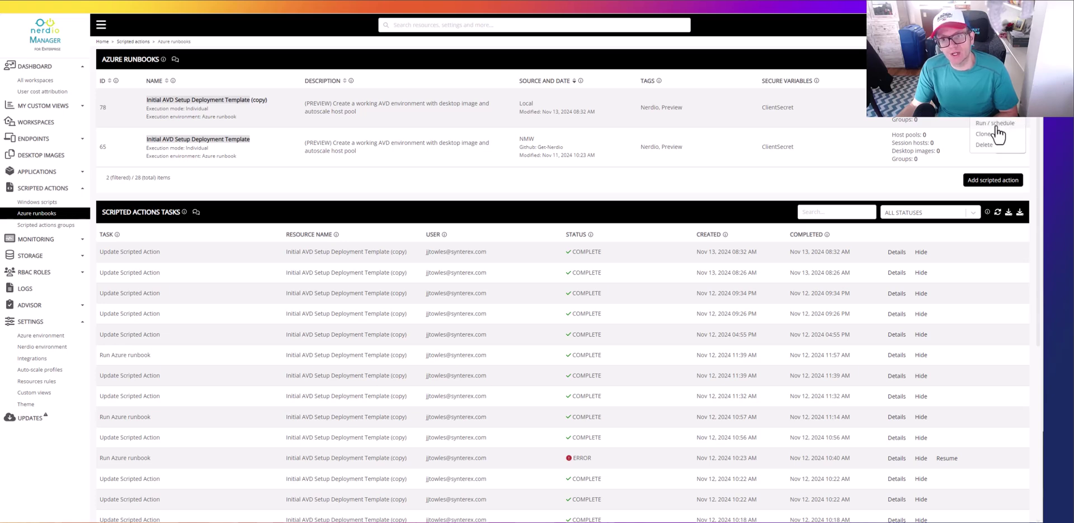
click(997, 131)
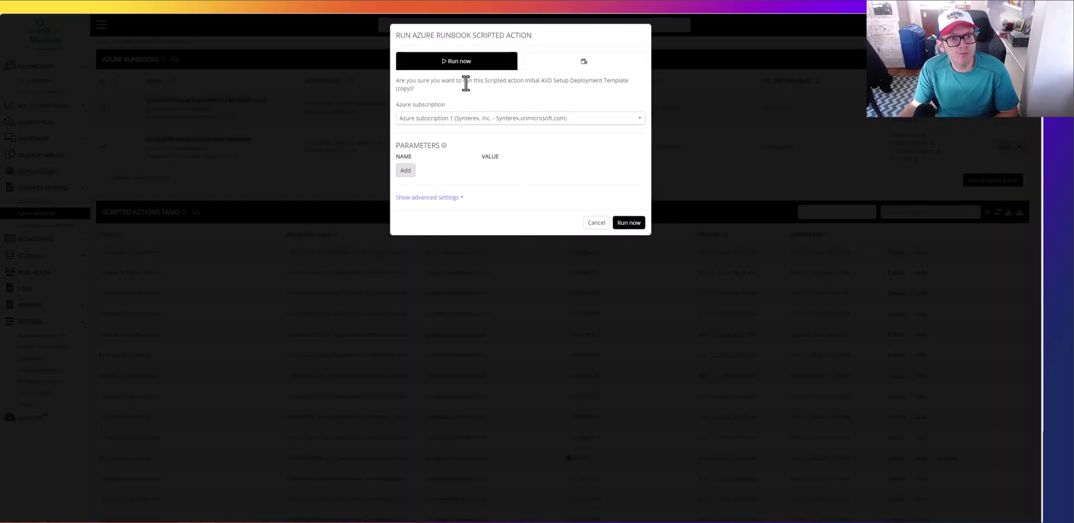
click(441, 198)
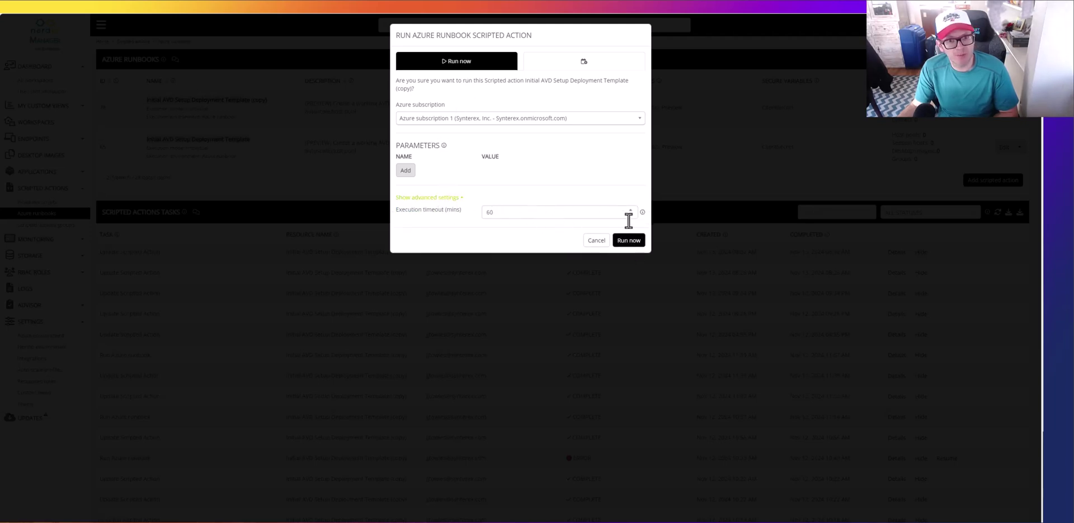
click(630, 240)
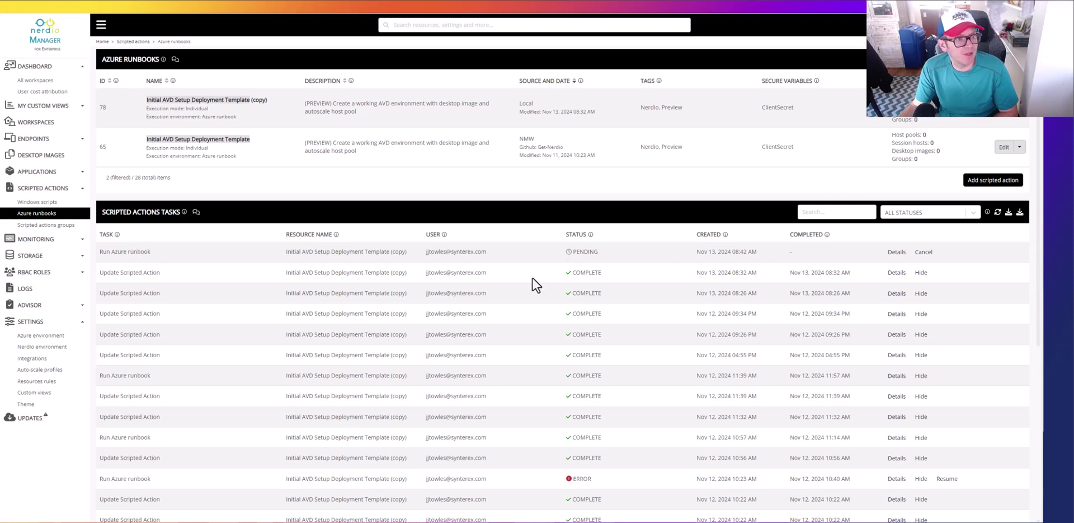
Step: Open the logs to follow the runbook creating SynterexWorkspace and adding the Synterex image
click(31, 289)
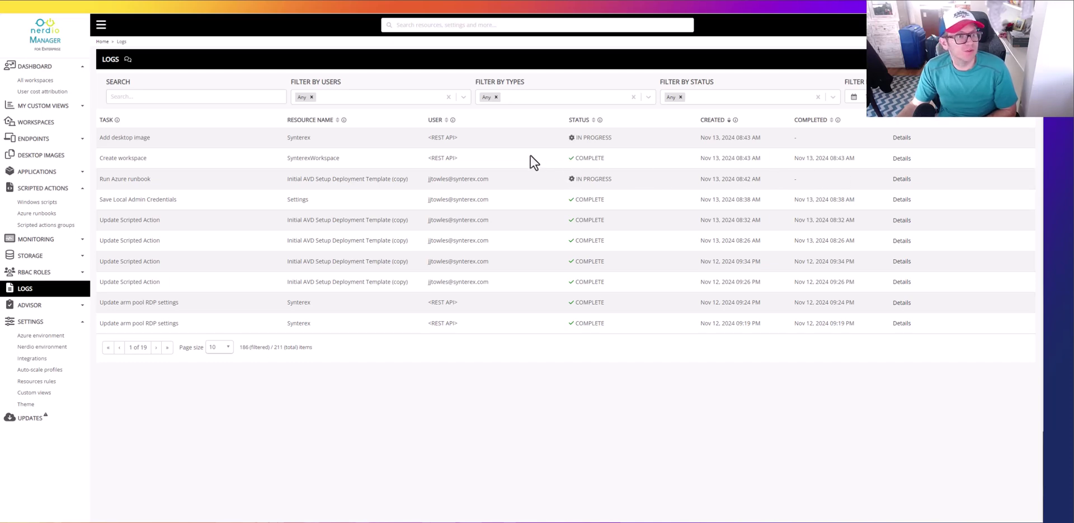
Step: Open the Synterex Add desktop image job details and scroll through its steps
click(41, 155)
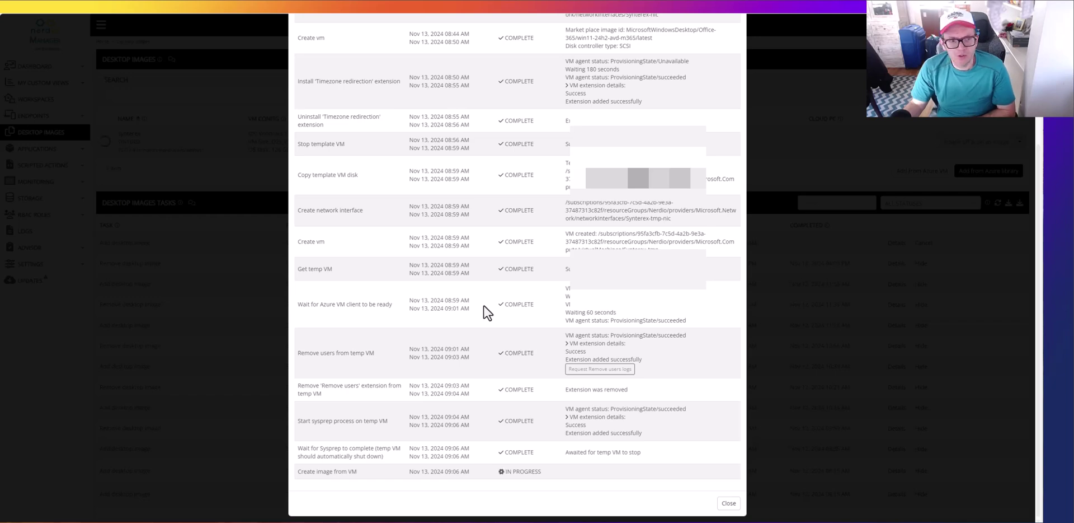
scroll(486, 312, up, 3)
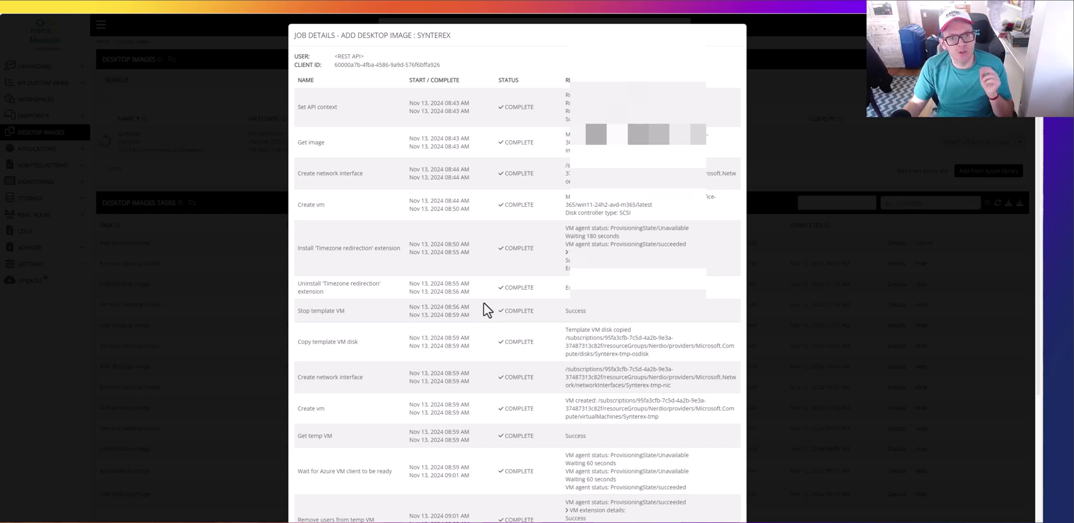
scroll(488, 310, down, 1)
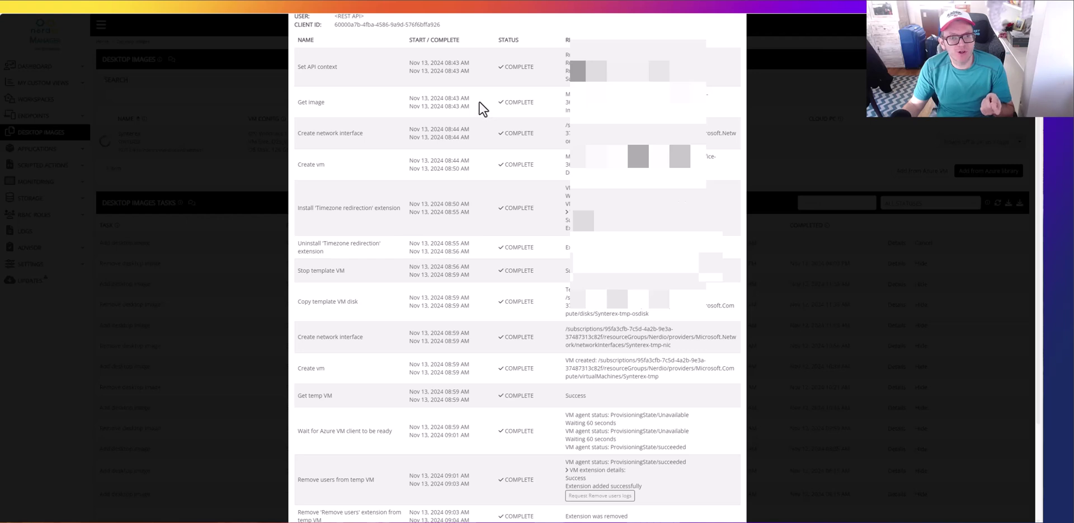
scroll(482, 138, down, 1)
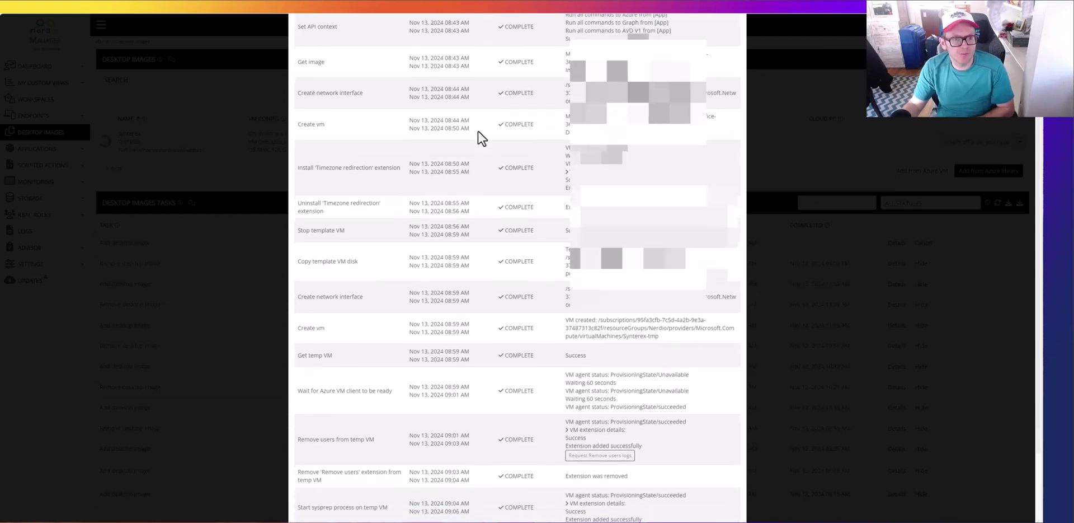
scroll(483, 139, down, 1)
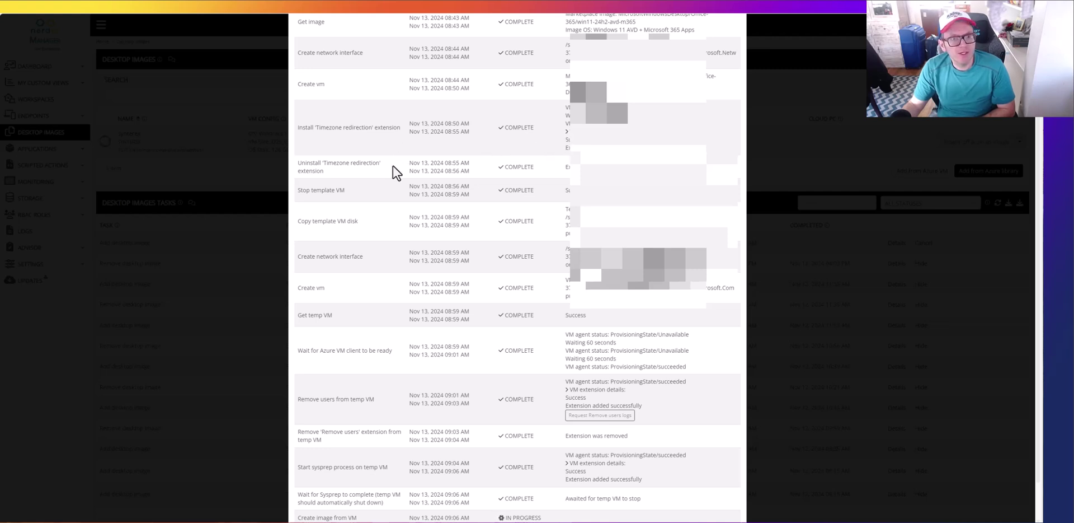
scroll(397, 173, down, 2)
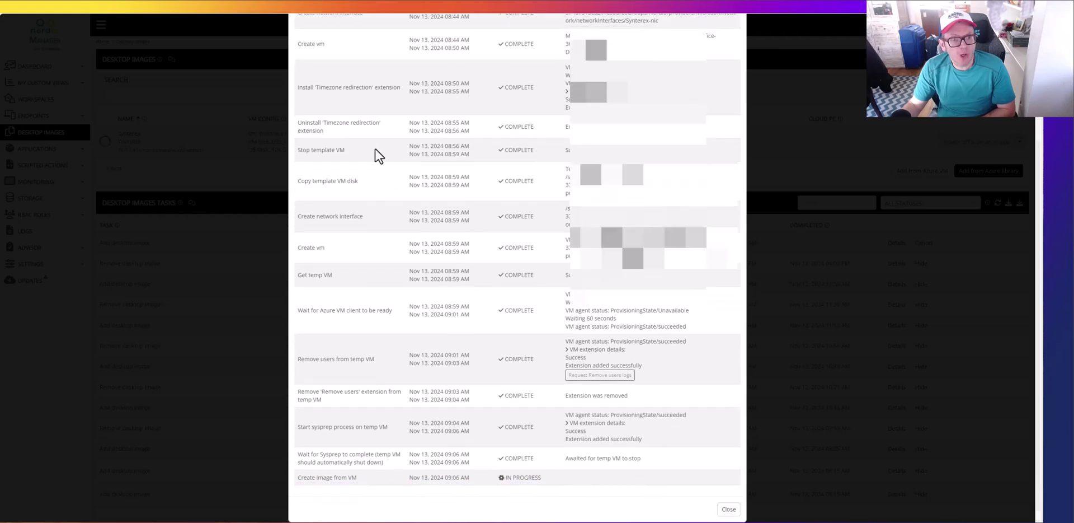
scroll(379, 156, down, 1)
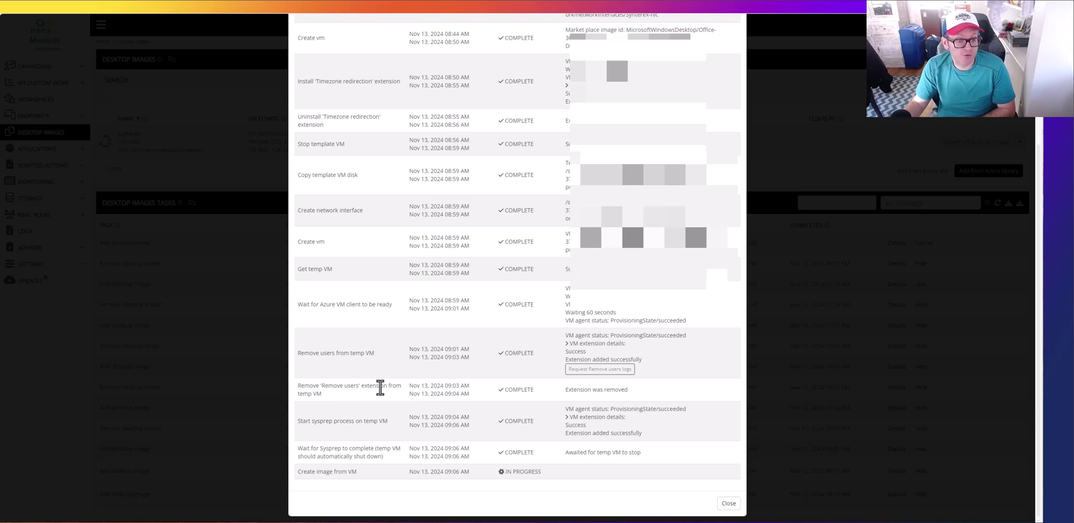
scroll(384, 392, down, 10)
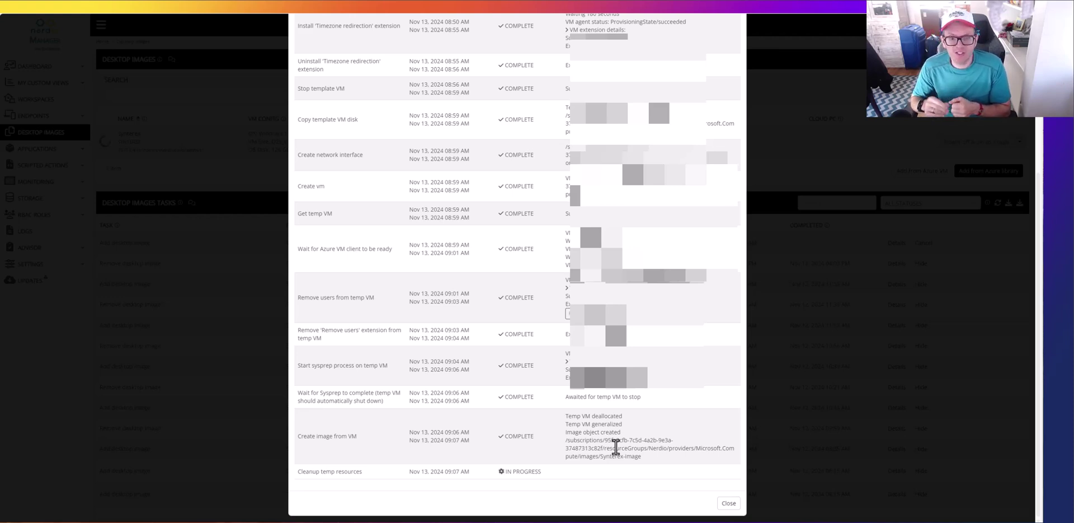
scroll(522, 359, up, 4)
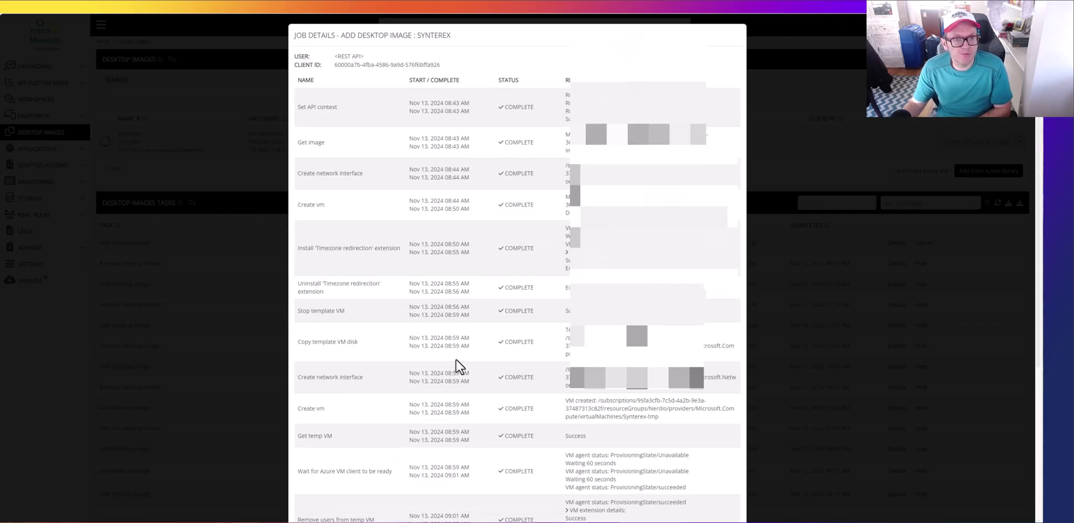
Step: Scroll down the Desktop Images page to the Synterex Windows 11 AVD image
scroll(459, 367, down, 5)
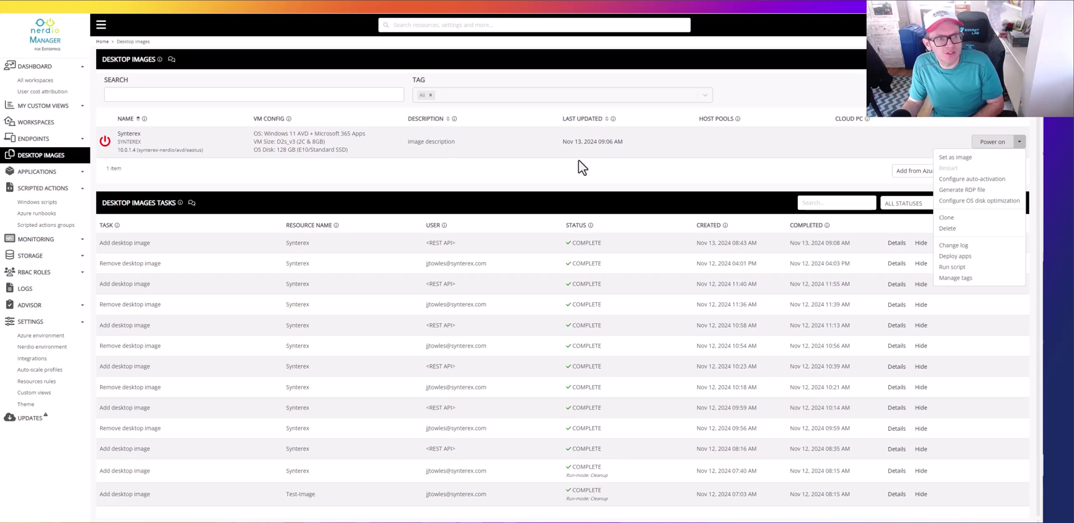
Step: Permanently delete the Synterex desktop image, entering CONFIRM to approve the deletion
click(949, 229)
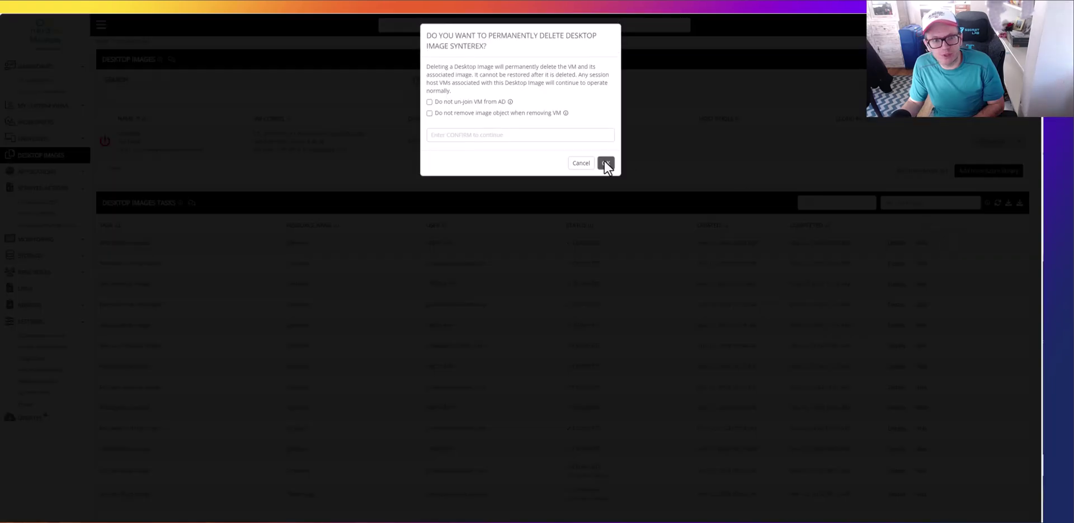
click(501, 134)
text(CONFIRM)
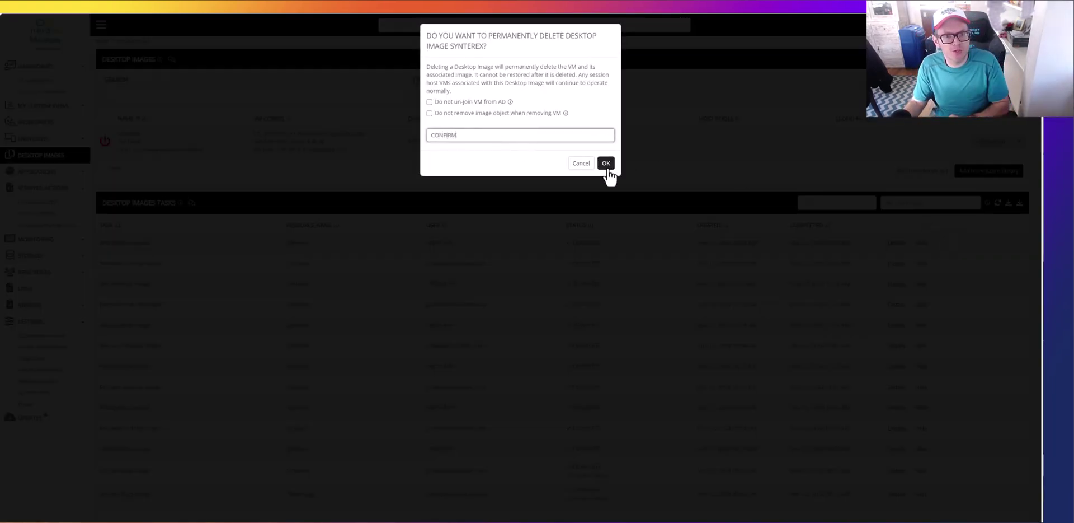
click(608, 164)
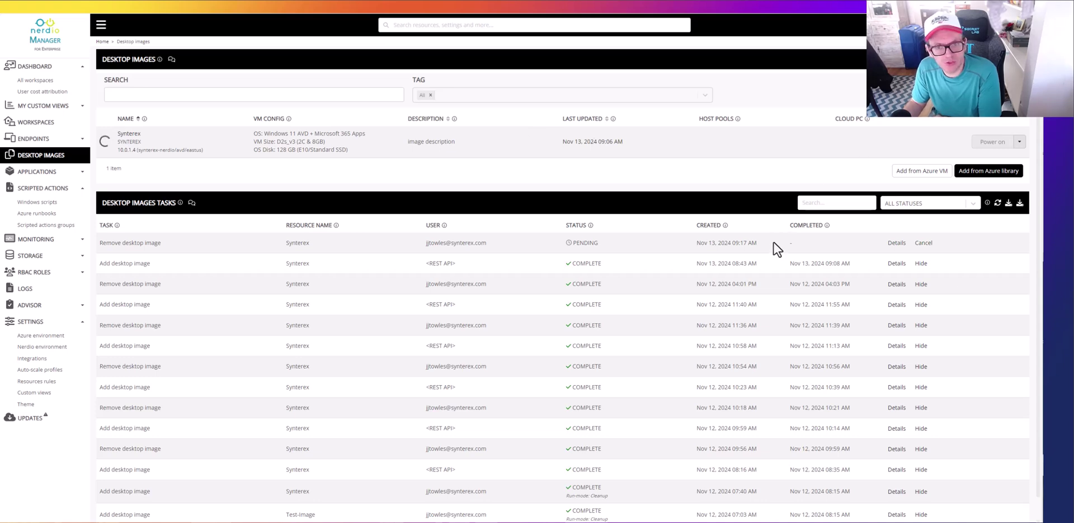
click(899, 243)
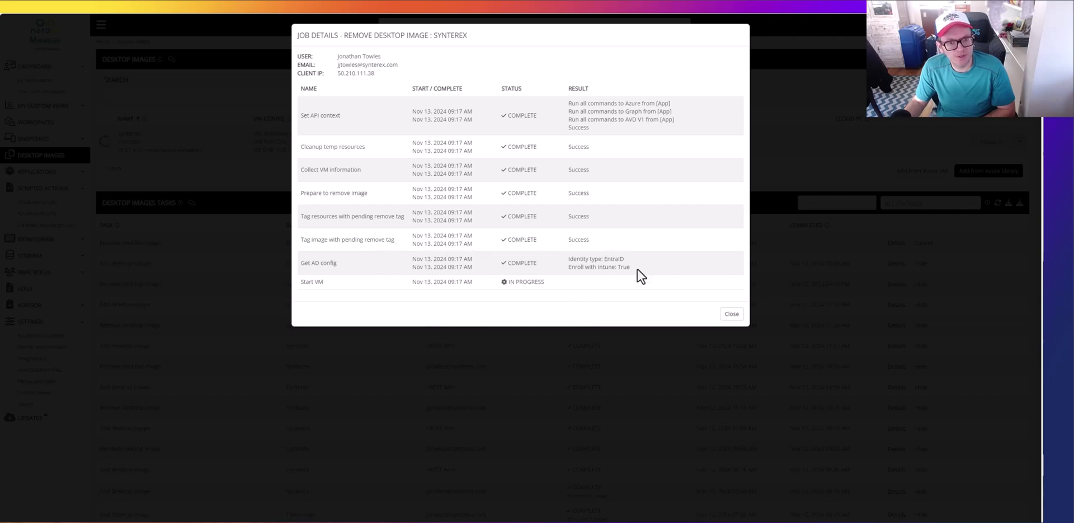
drag(631, 267, 568, 257)
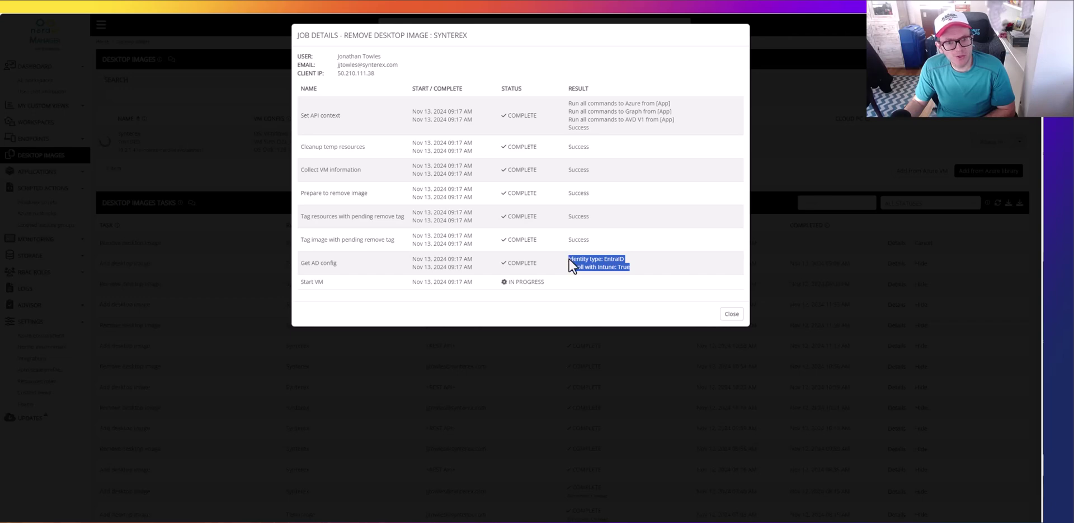
click(610, 258)
triple_click(610, 258)
click(611, 263)
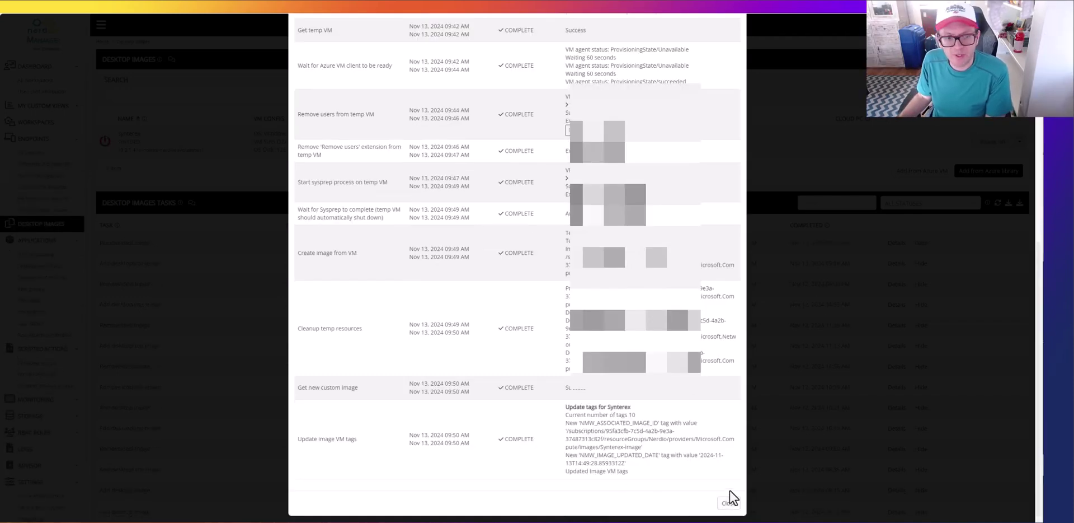
Step: Close the image Job Details dialog and go to the LOGS page
click(729, 503)
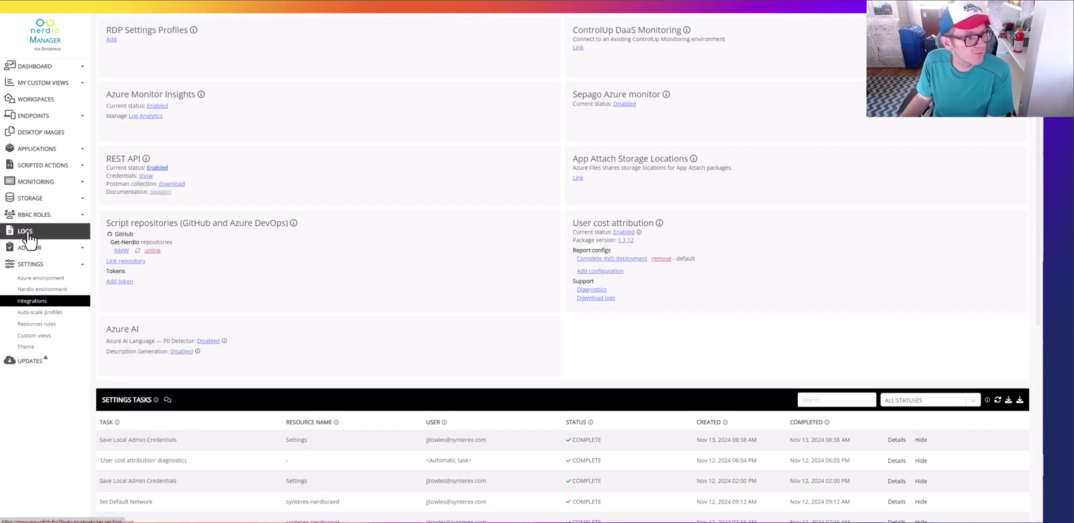
click(25, 231)
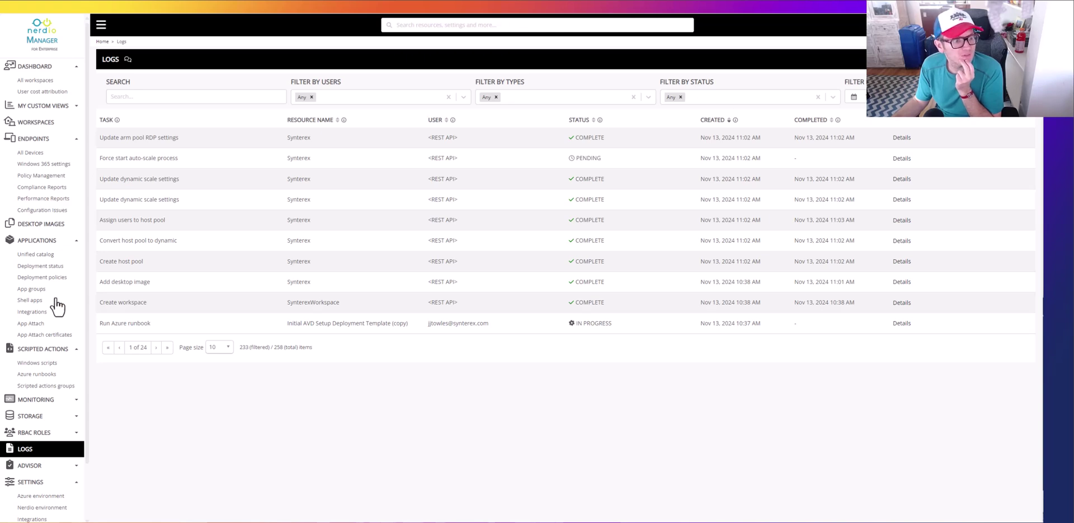
Step: Look over the Workspaces list, then go back to the LOGS page
click(38, 130)
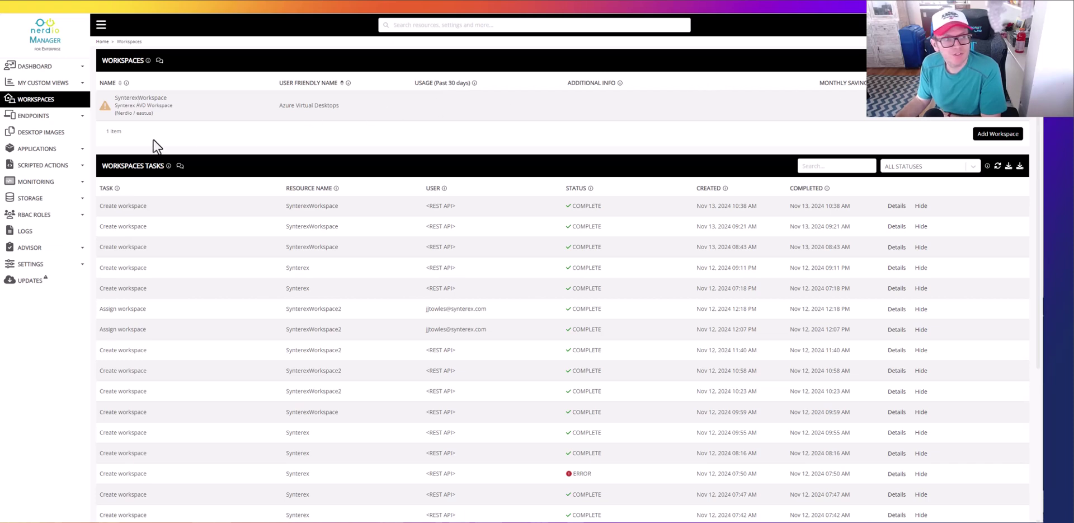
click(26, 232)
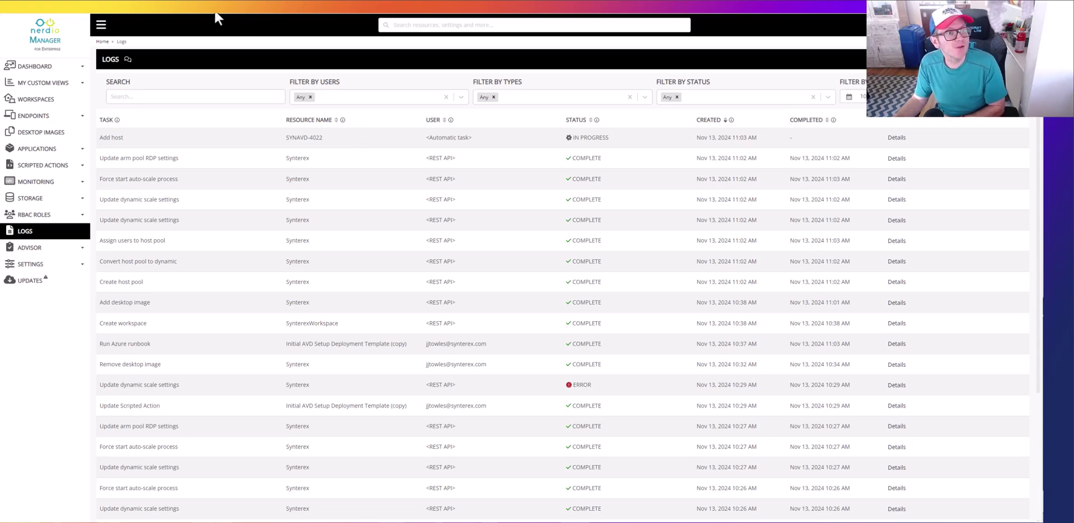
Step: In Swagger, locate the auto-scale PUT response and highlight its 'time zone not set' error
key(ctrl+Tab)
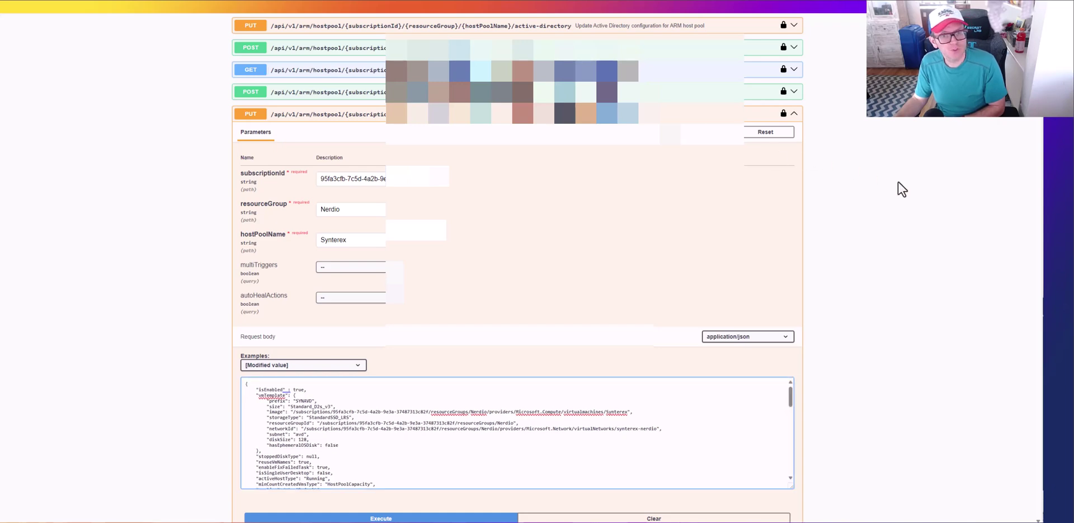
scroll(614, 317, down, 8)
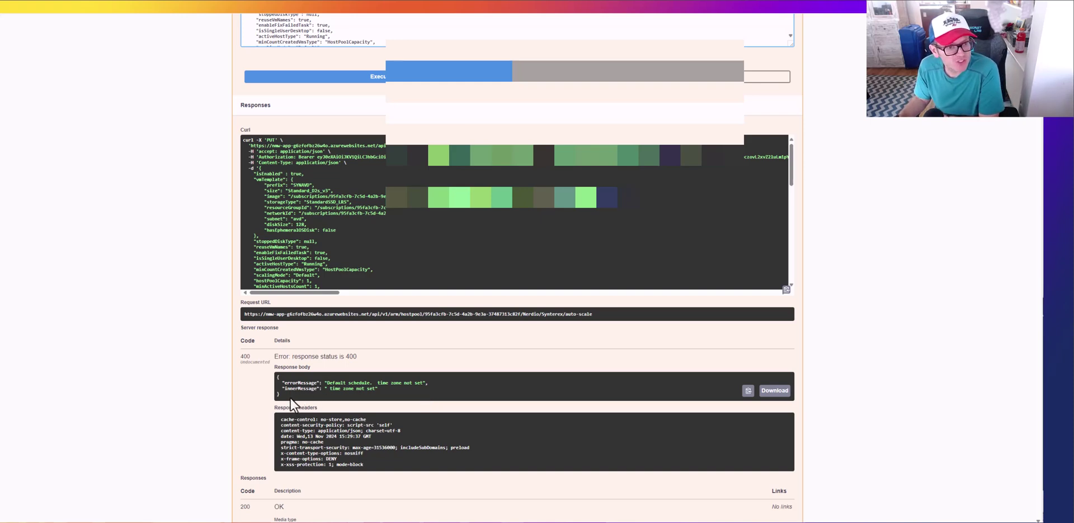
drag(283, 404, 279, 383)
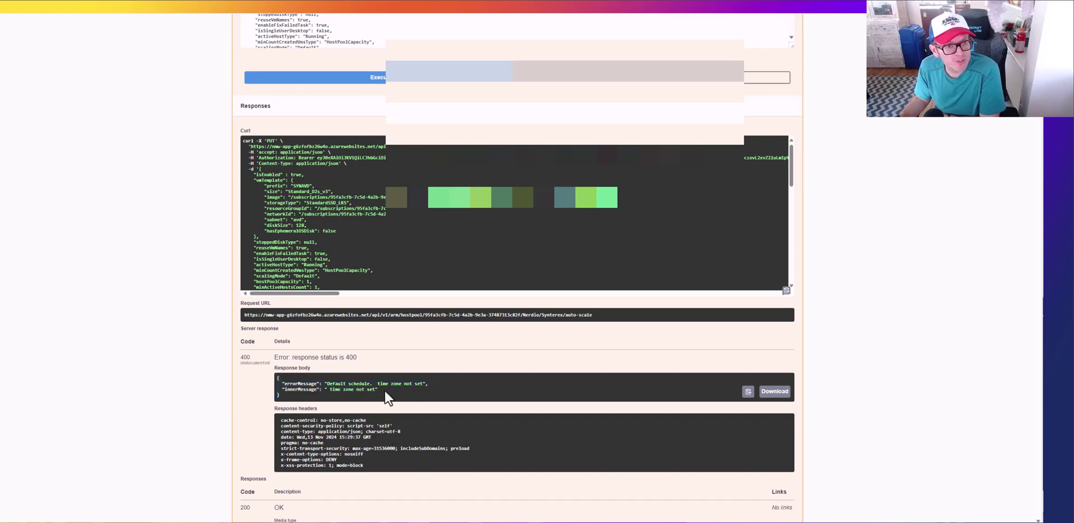
drag(291, 402, 277, 383)
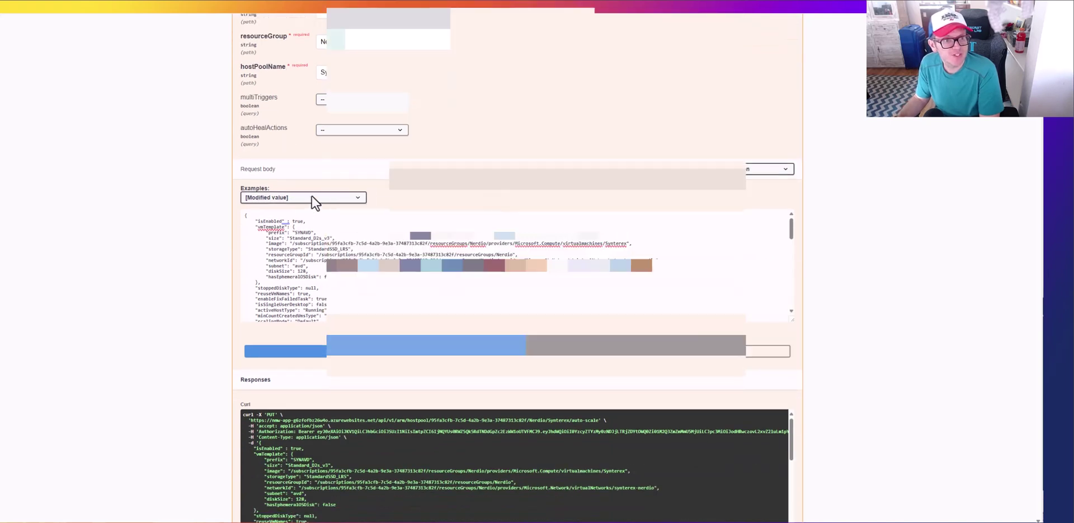
Step: Load the Personal + User Driven example into the Swagger request body
click(311, 197)
click(302, 216)
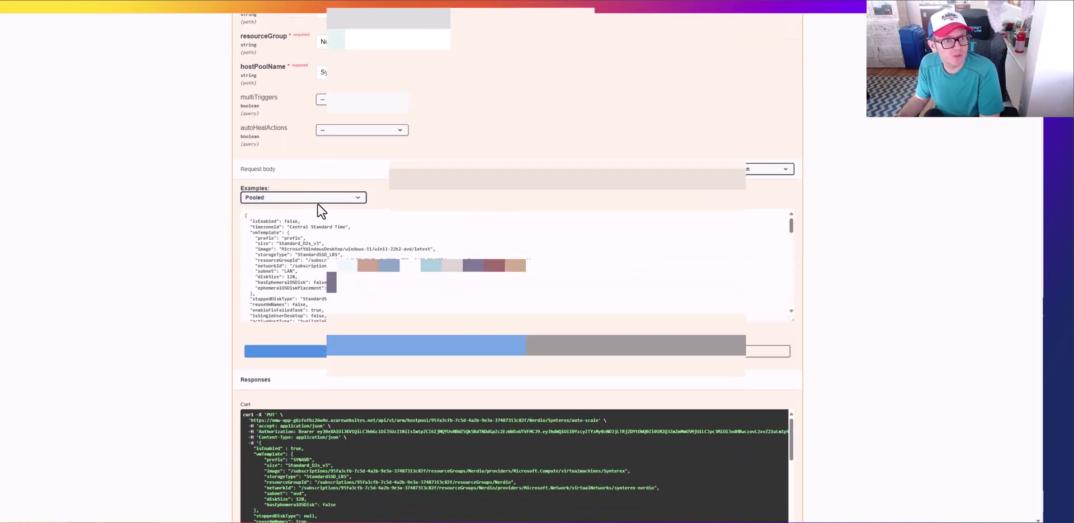
click(323, 199)
click(321, 230)
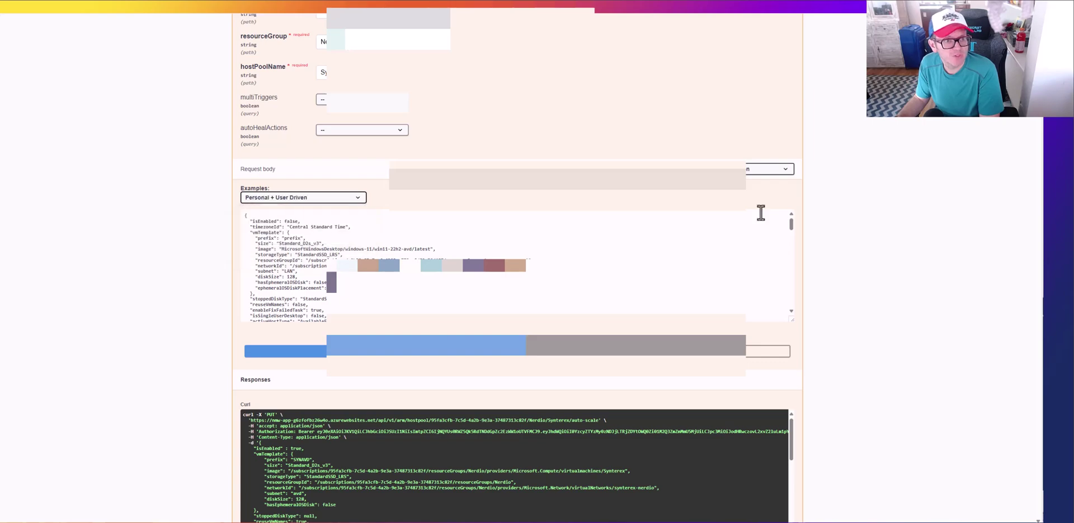
scroll(1030, 126, down, 15)
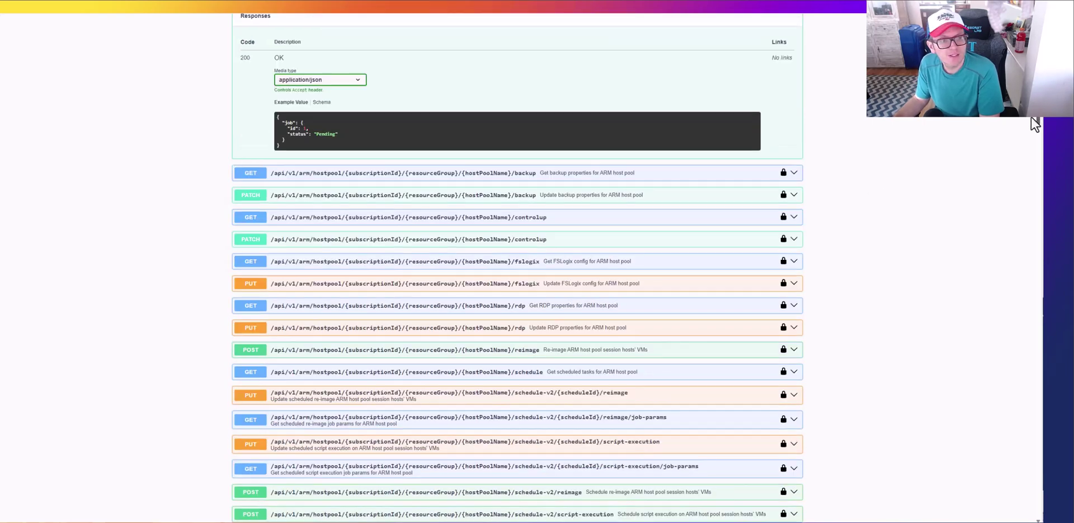
scroll(1030, 127, down, 15)
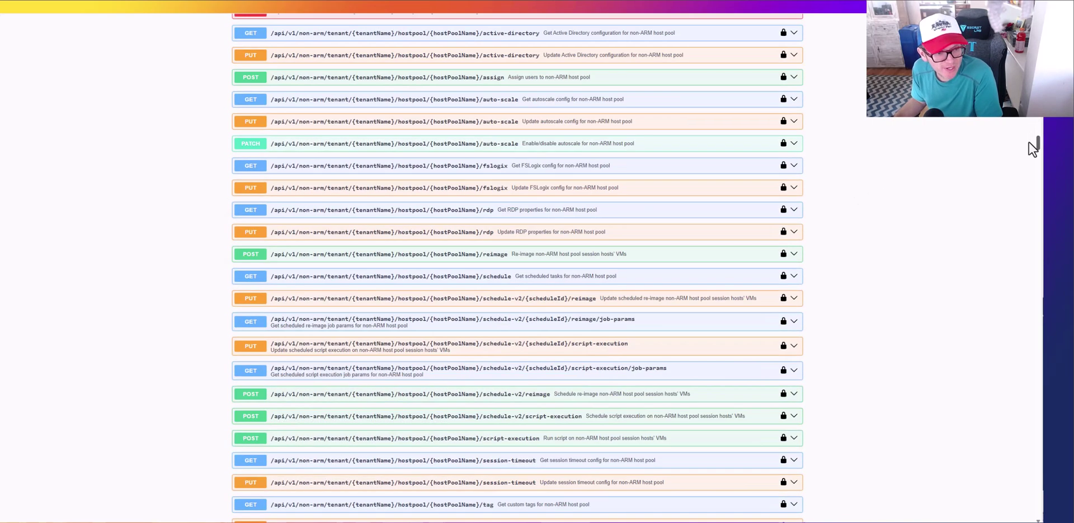
scroll(1030, 162, down, 1)
scroll(1030, 161, up, 10)
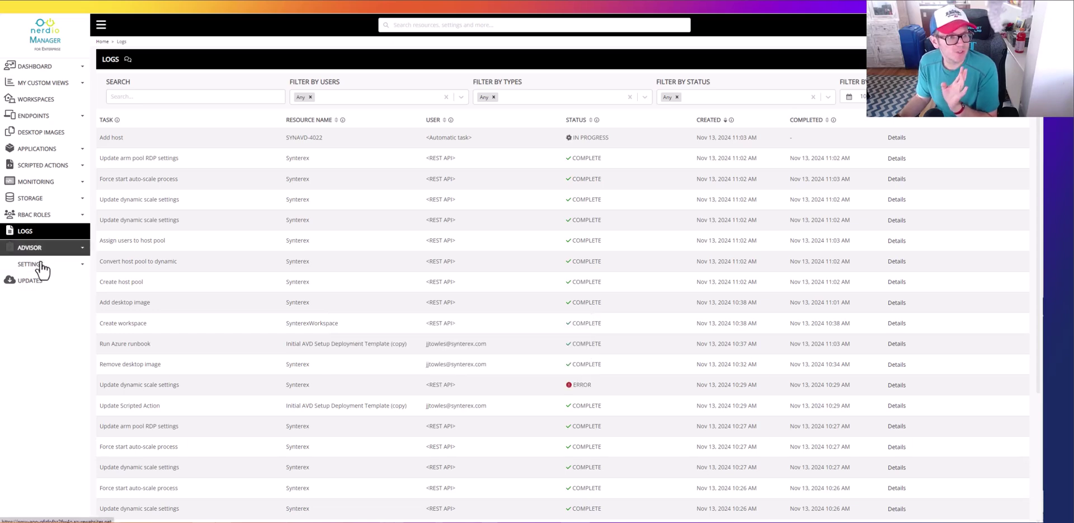
Step: Expand SETTINGS and browse Azure environment, Nerdio environment, then Integrations
click(37, 266)
click(38, 279)
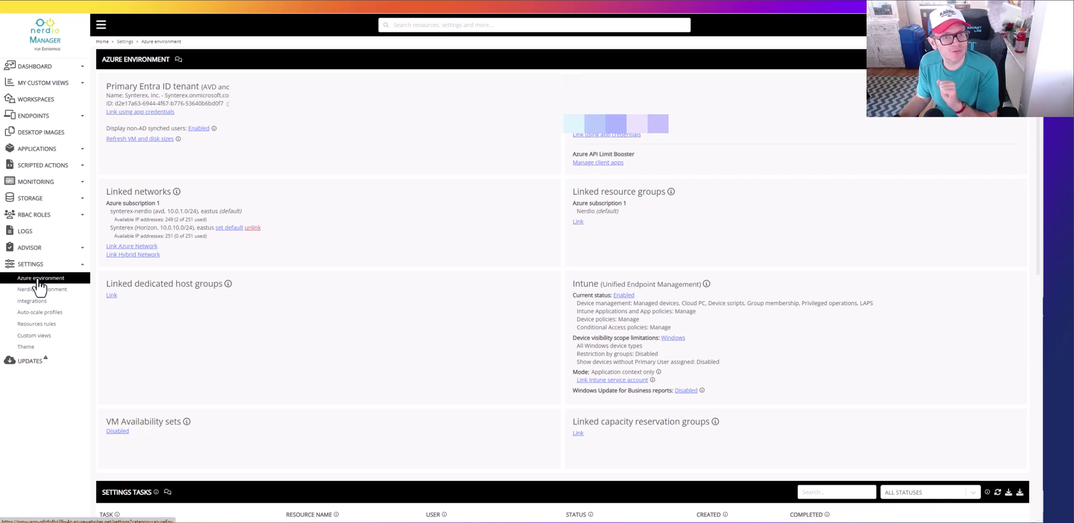
click(39, 289)
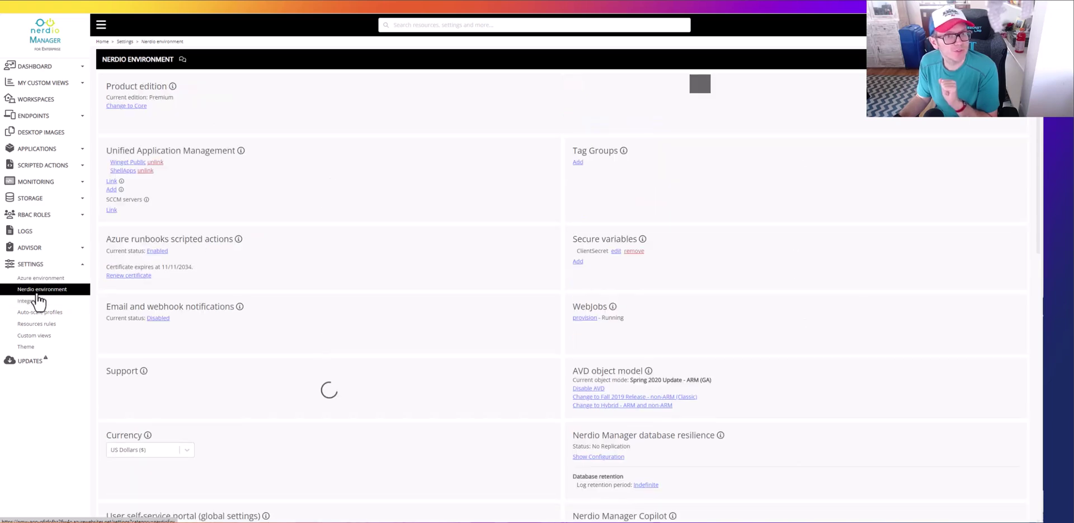
scroll(347, 255, down, 5)
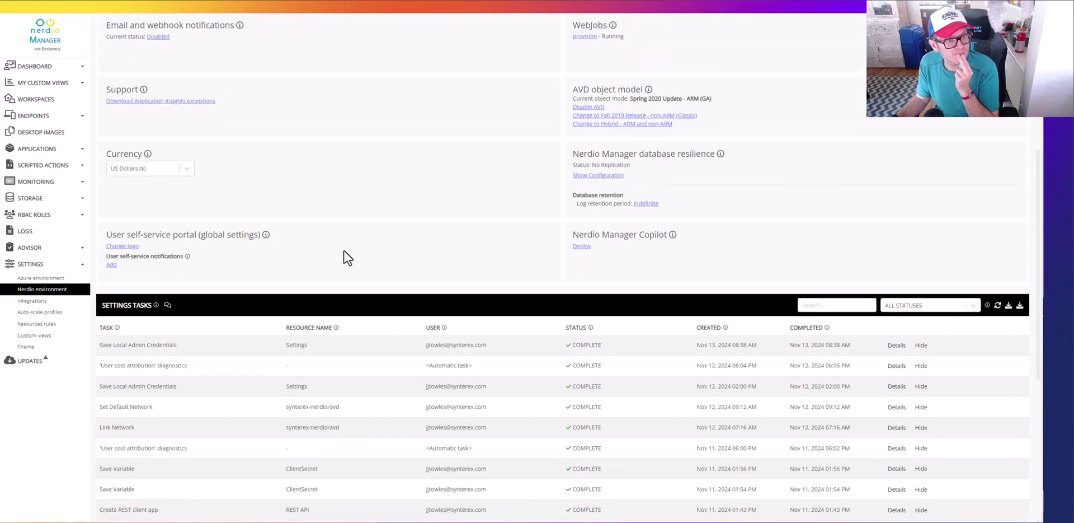
click(25, 300)
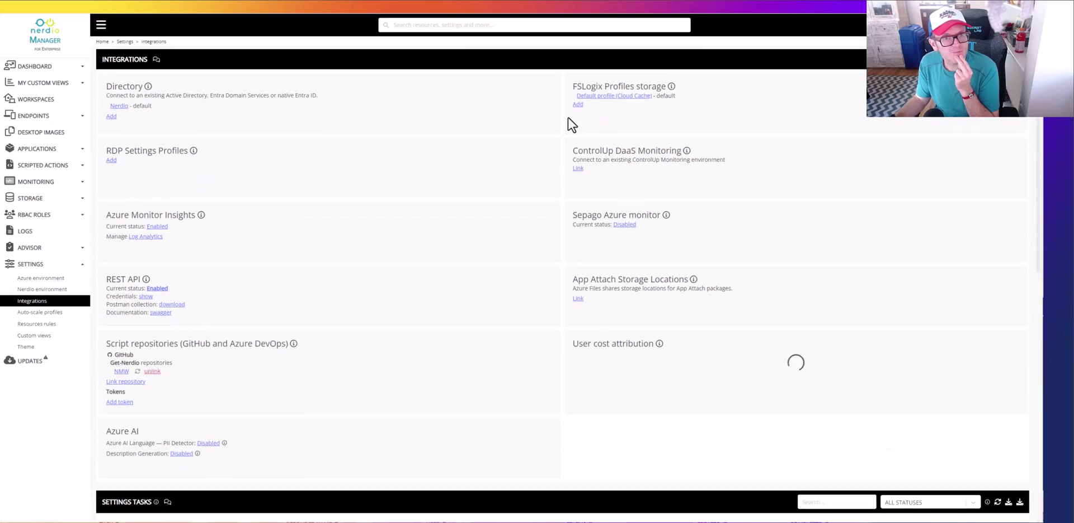
click(626, 96)
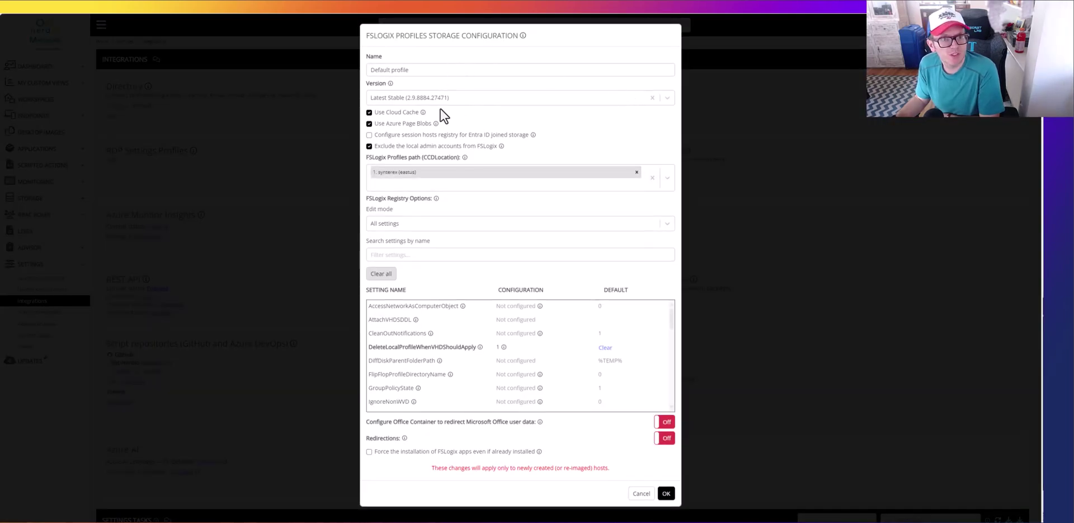
click(370, 112)
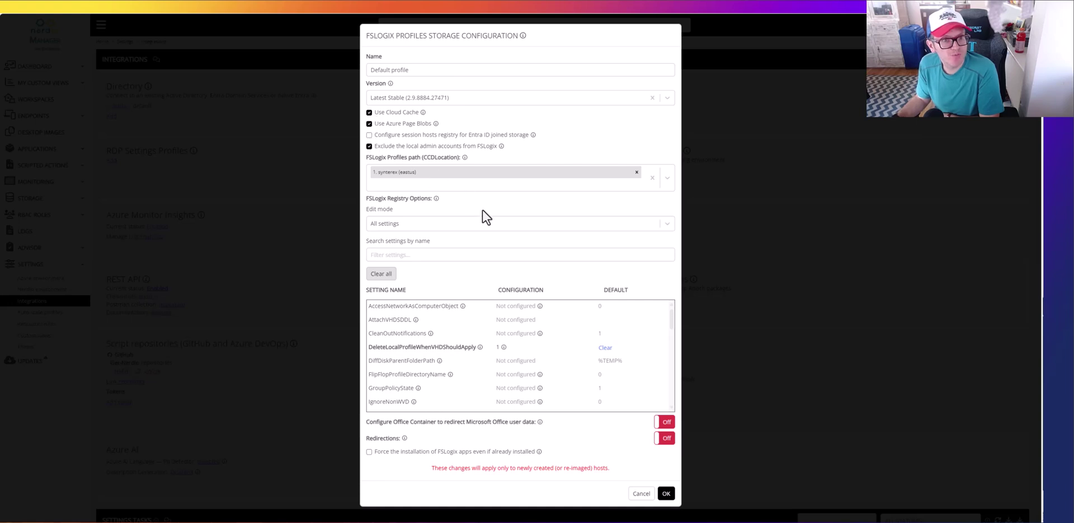
scroll(479, 350, down, 6)
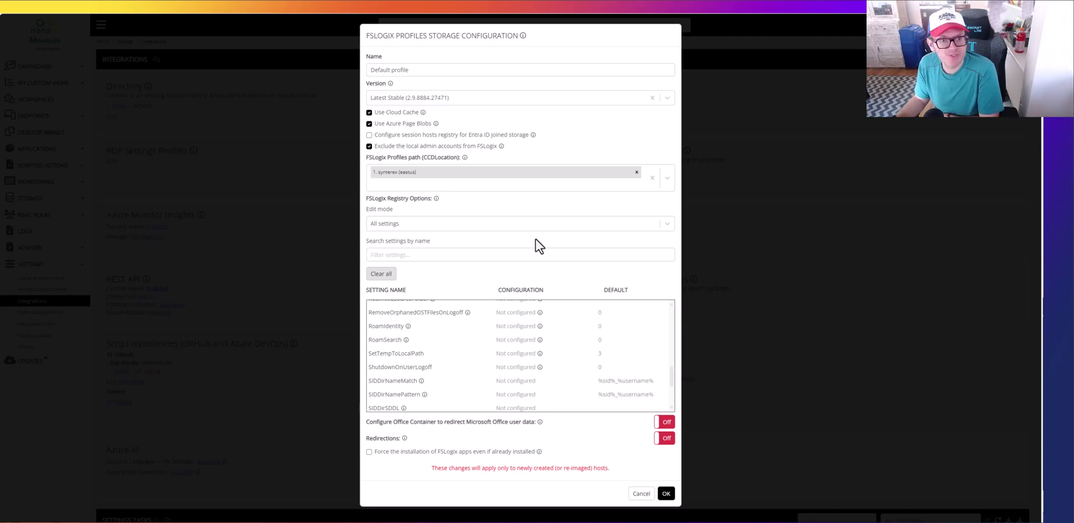
click(638, 495)
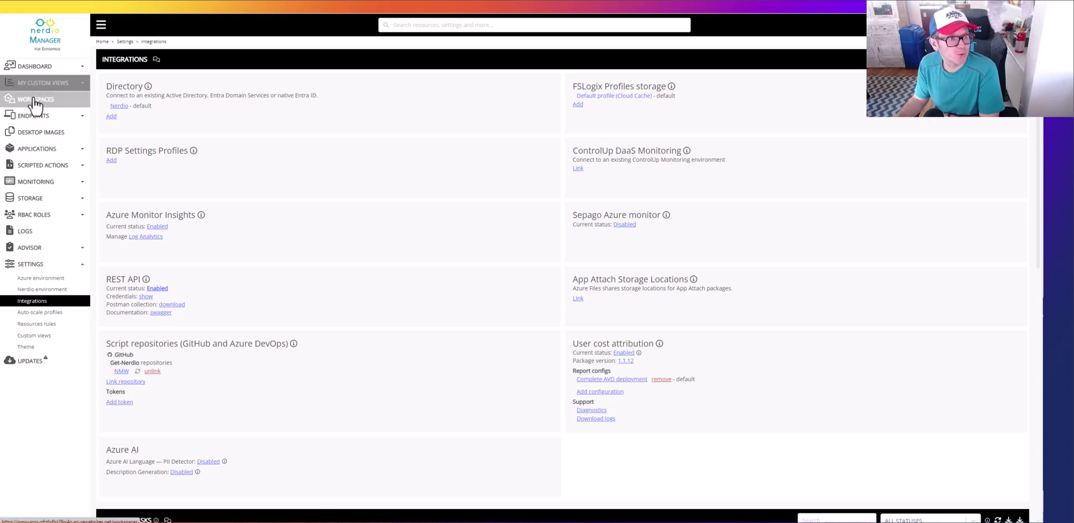
Step: Manage SynterexWorkspace and view its Dynamic host pools listing the Synterex pool
click(35, 101)
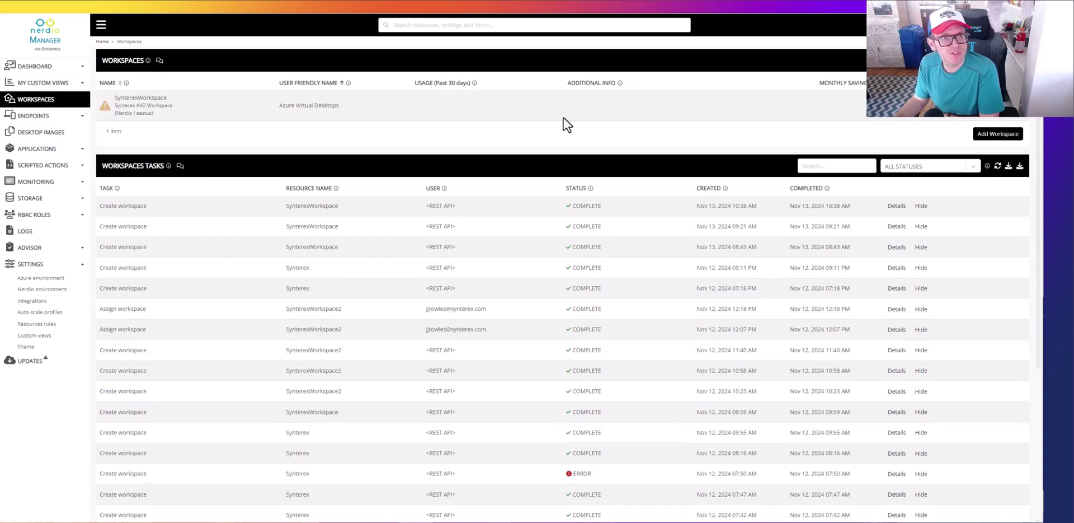
click(1007, 115)
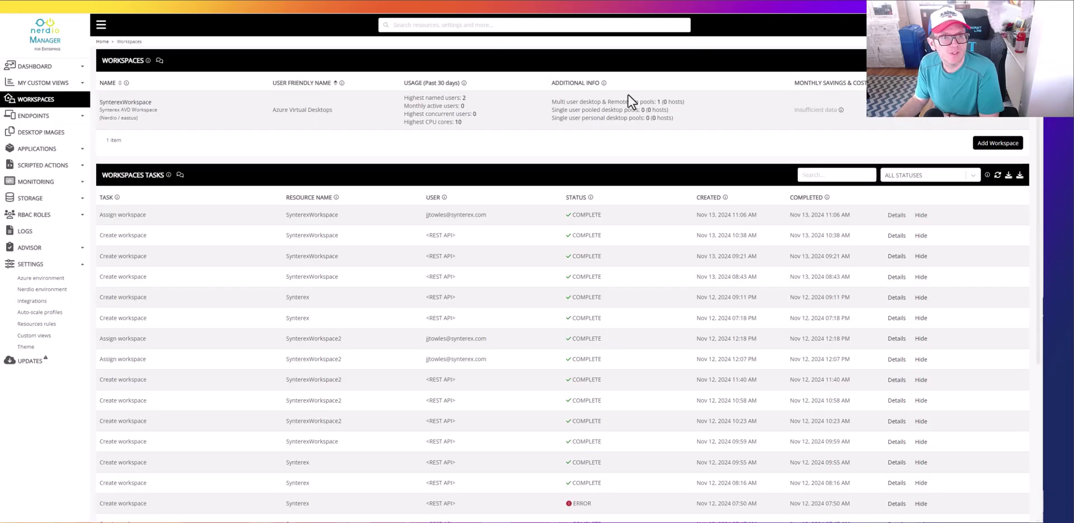
click(1022, 120)
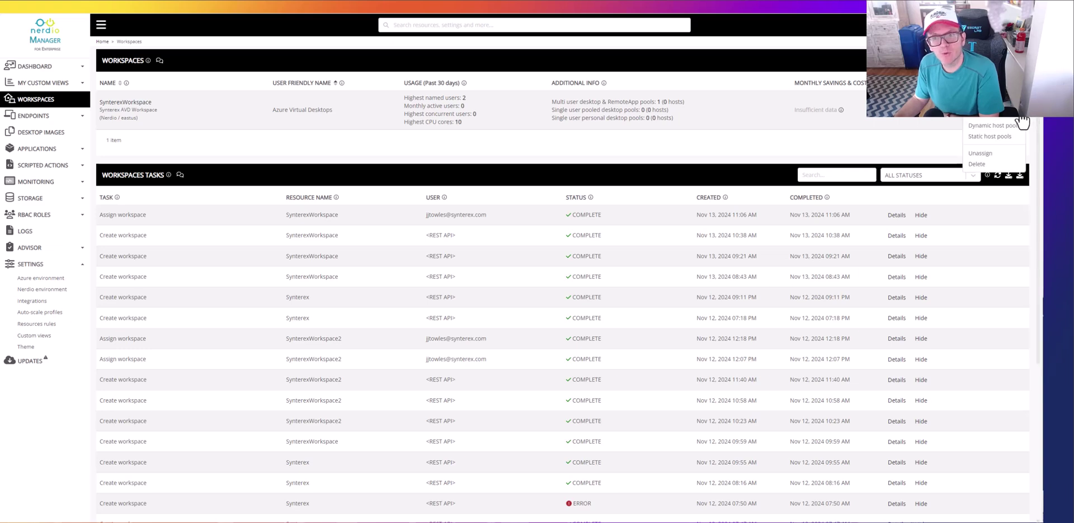
click(991, 126)
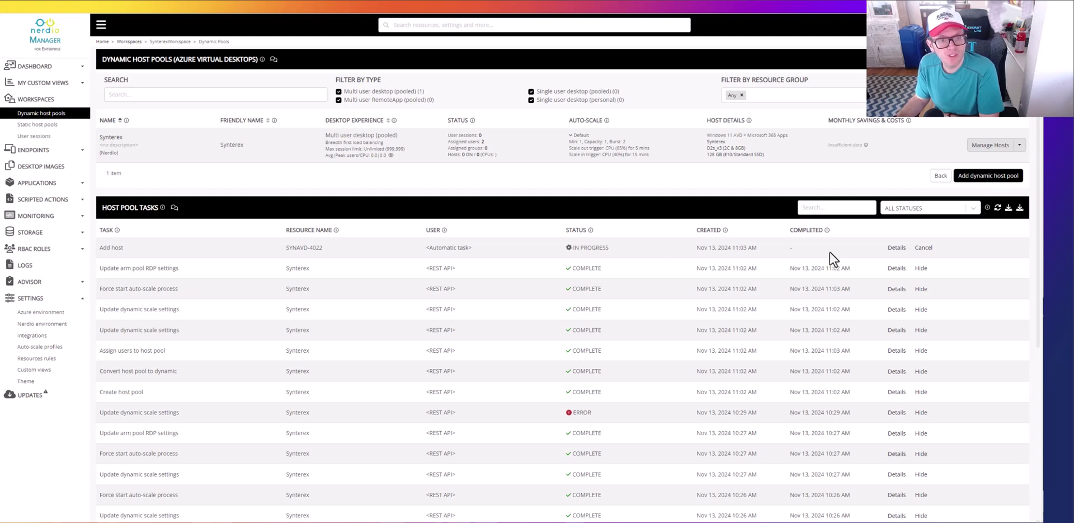